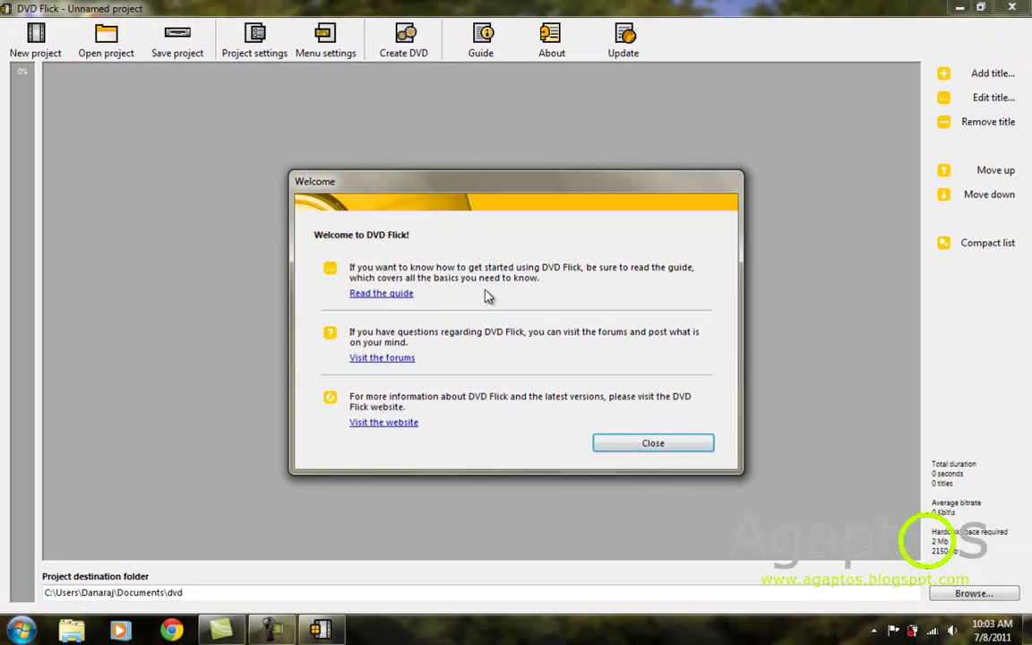
Dismiss the welcome message and add Robin Hood (2010) from Desktop > Movies as a title.
click(627, 445)
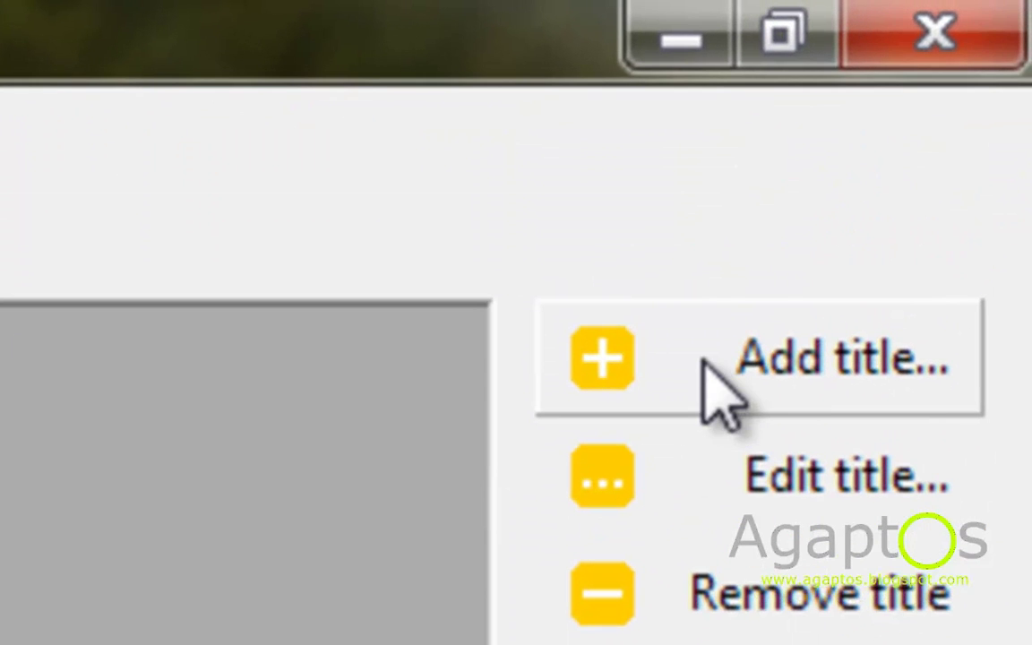
click(815, 249)
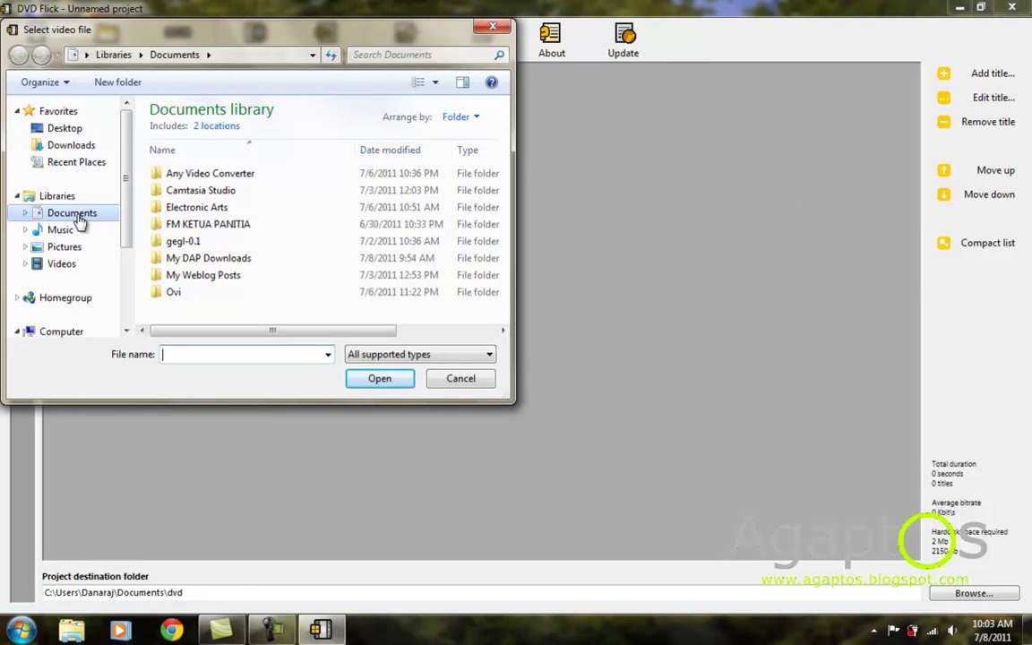
click(72, 129)
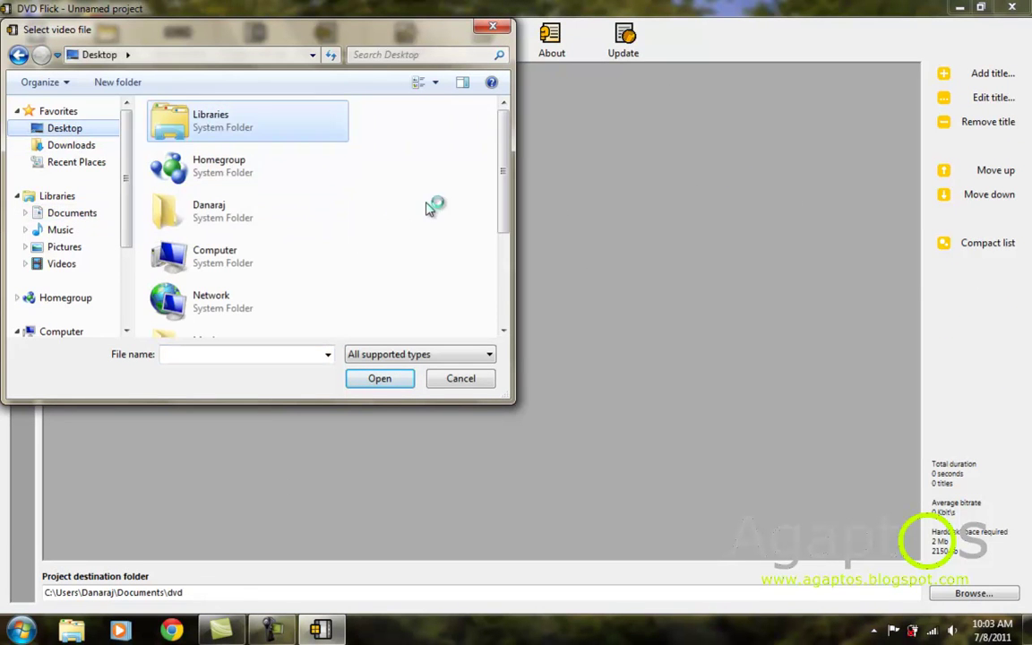
scroll(429, 211, down, 2)
click(213, 188)
double_click(214, 188)
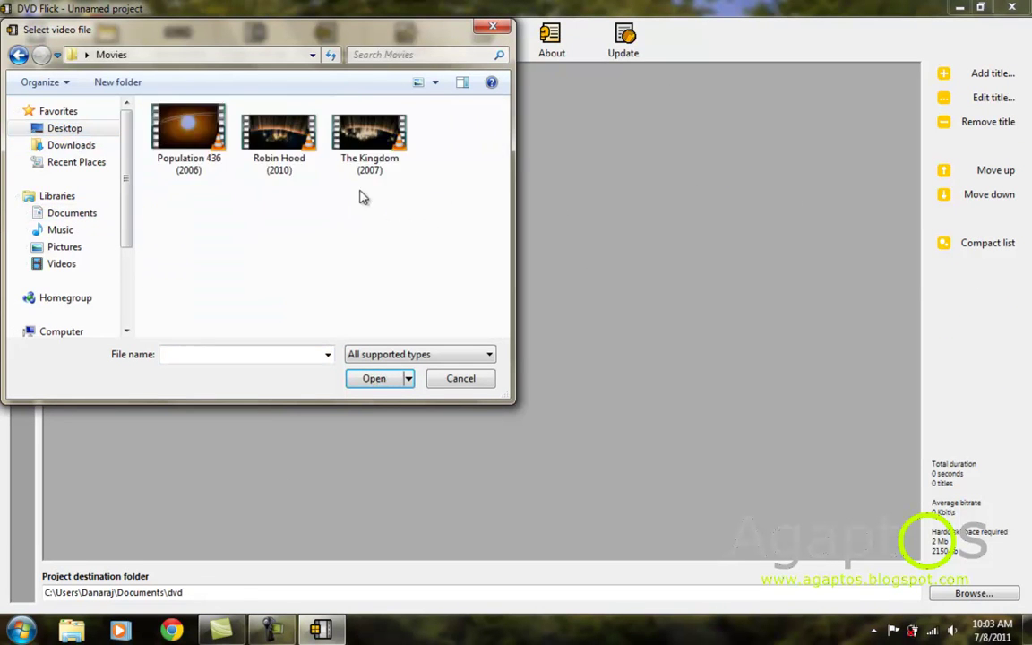
click(280, 161)
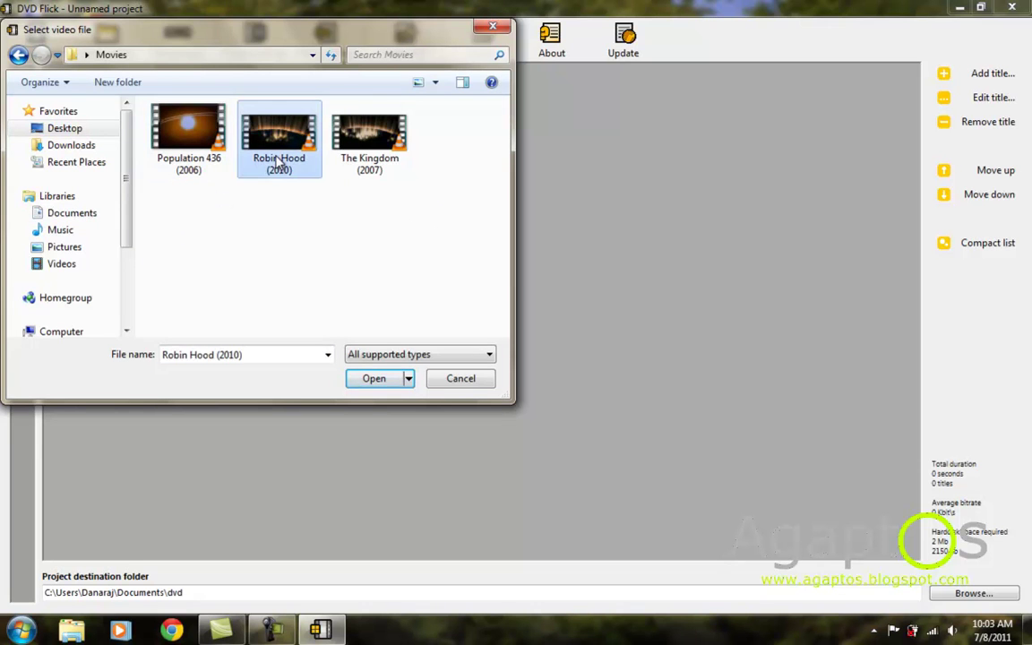
click(387, 379)
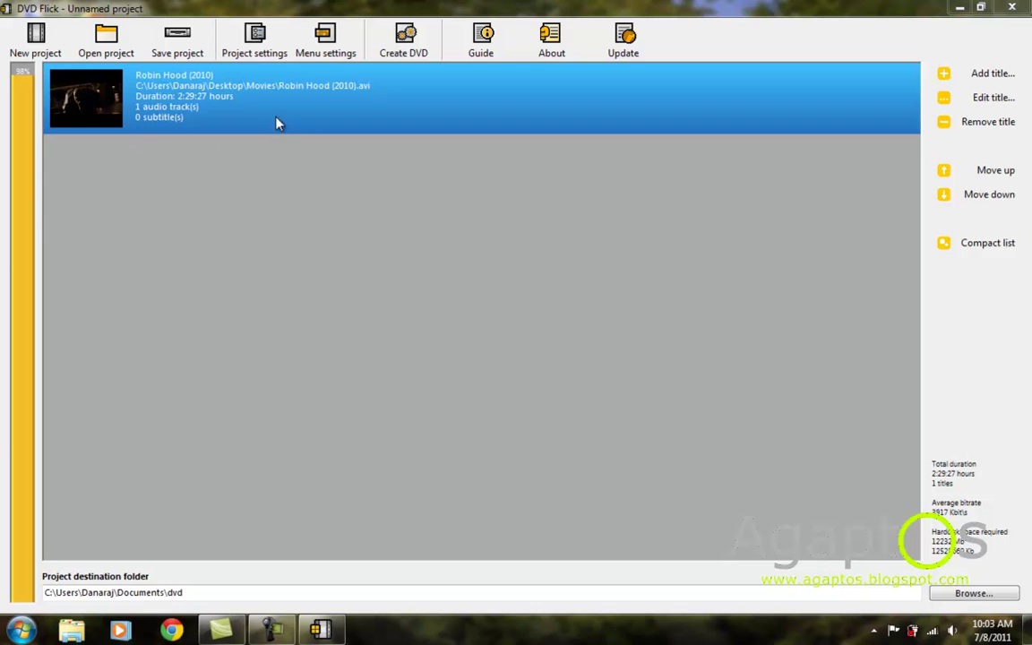
Add The Kingdom (2007) and Population 436 (2006) as further titles.
click(982, 79)
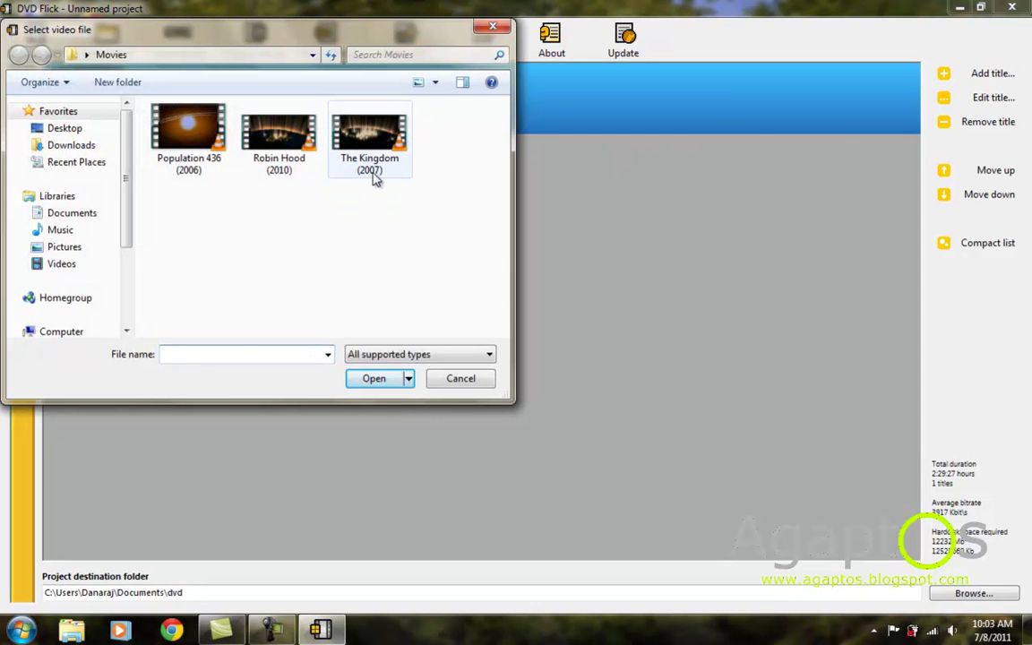
click(373, 170)
click(384, 382)
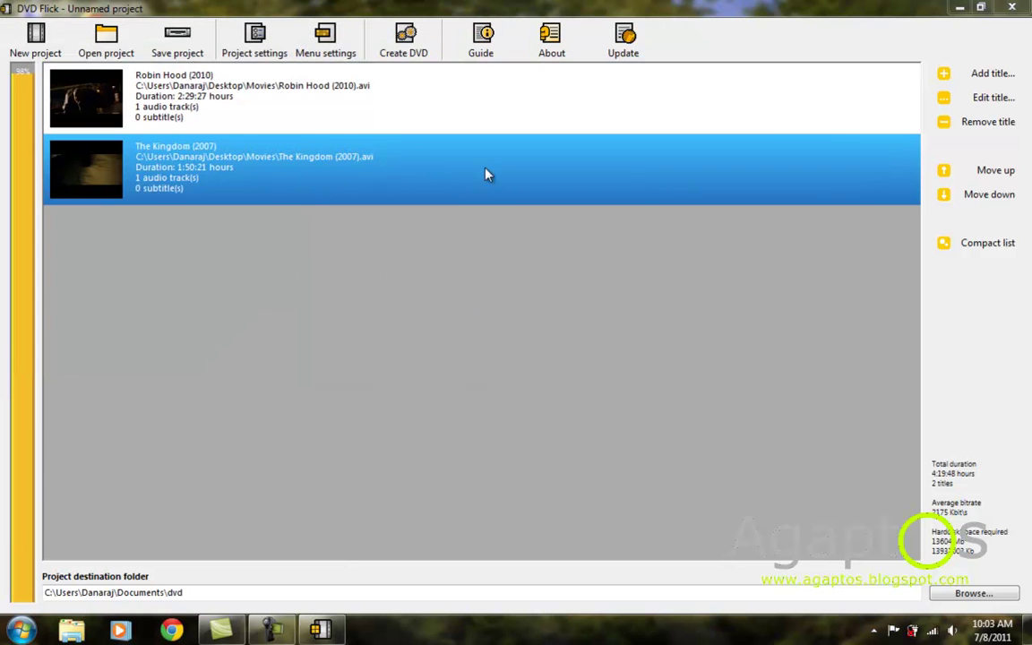
click(949, 80)
click(186, 157)
click(374, 379)
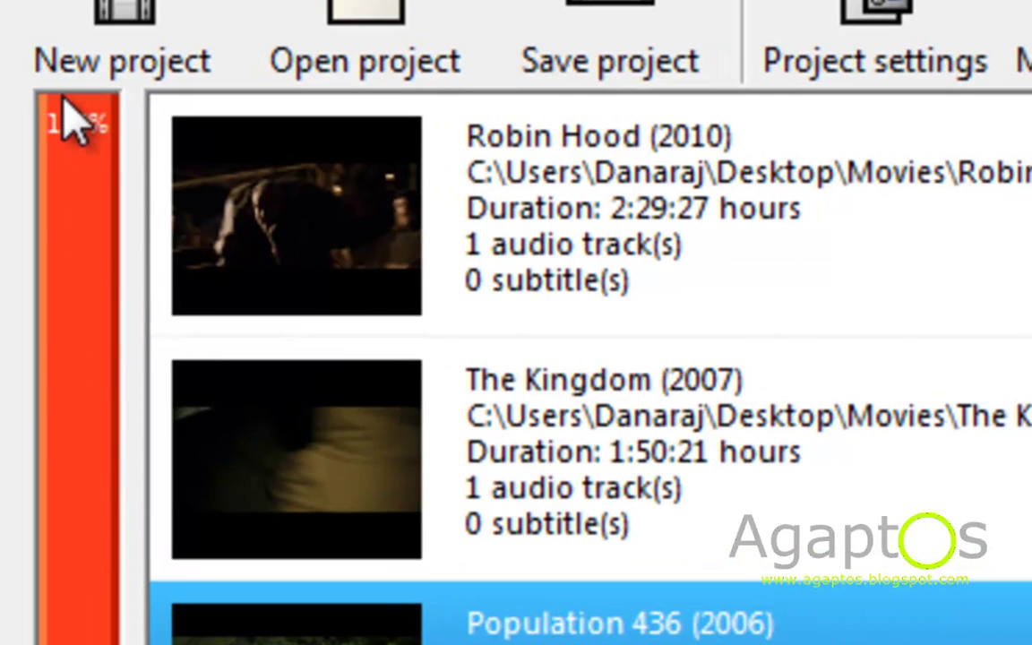
Remove the Population 436 (2006) title, bringing disc usage down to 98%.
mouse_move(102, 119)
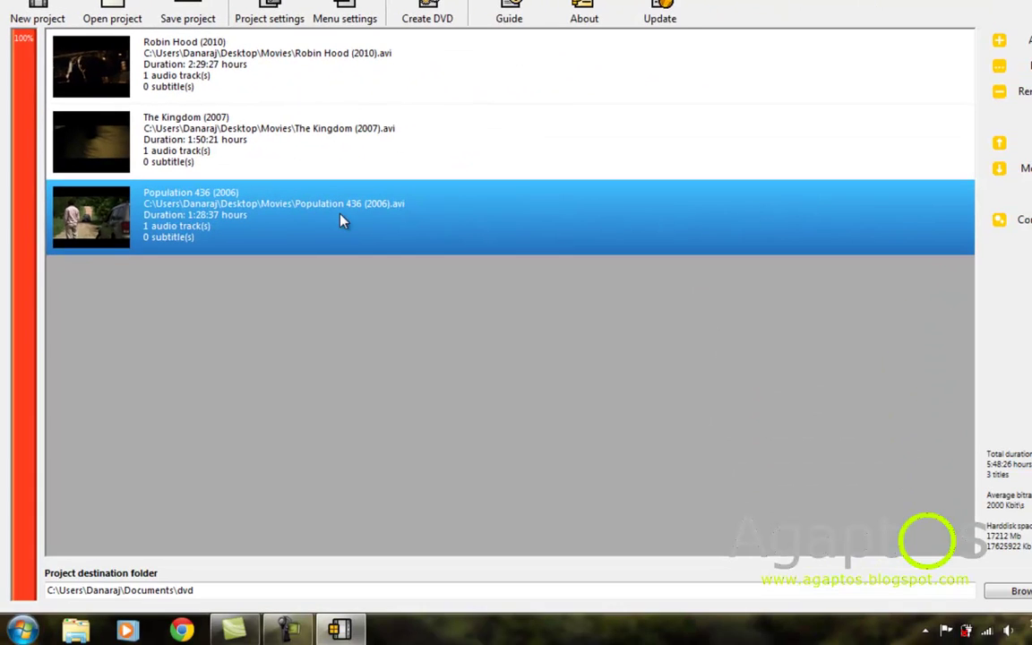
click(967, 93)
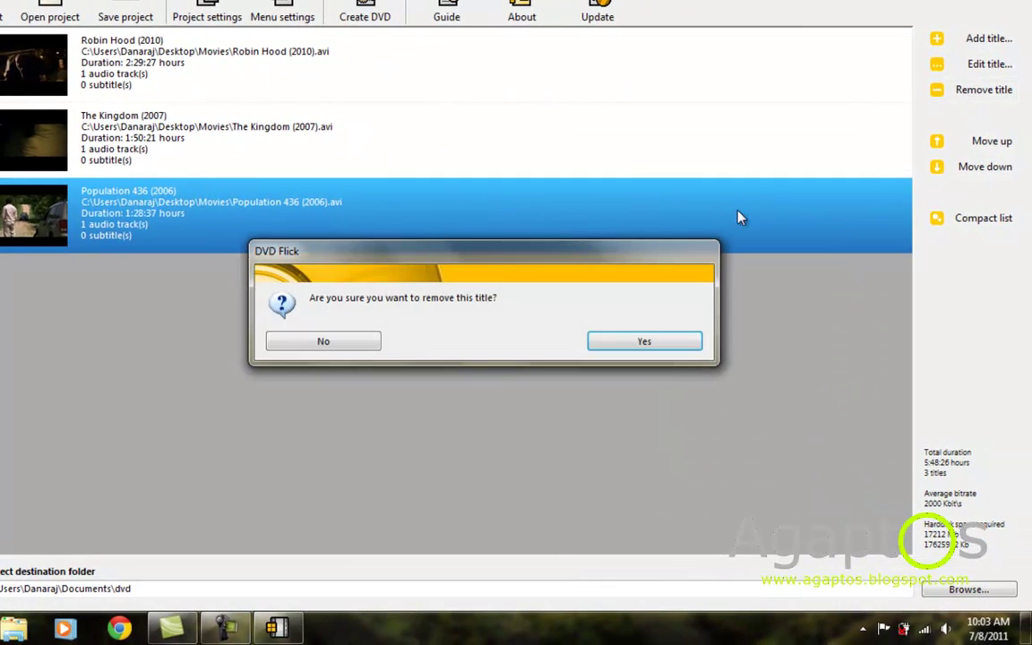
click(644, 342)
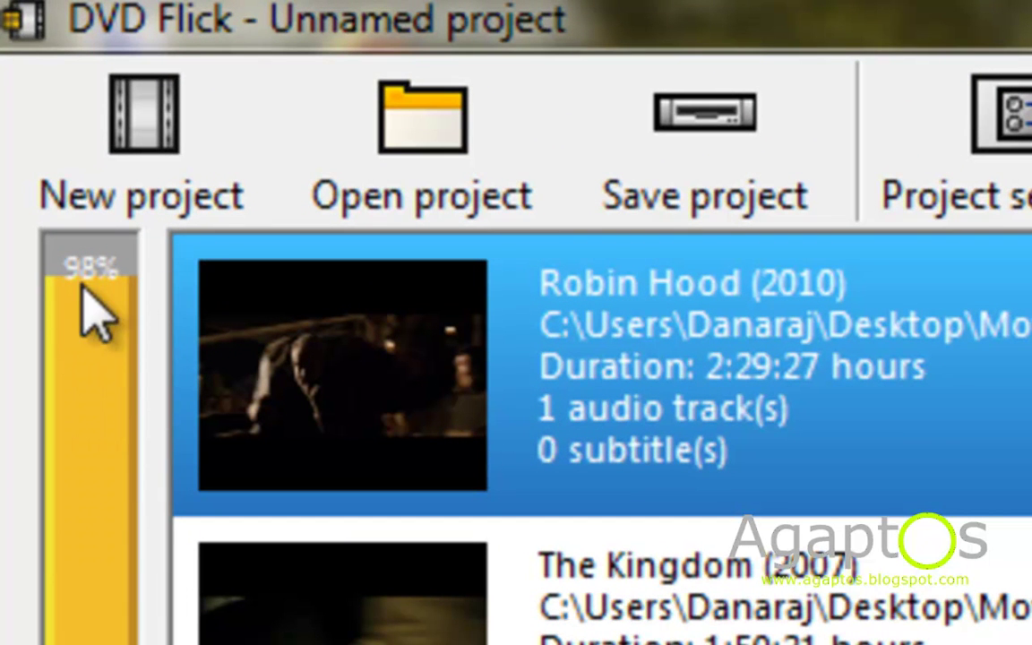
mouse_move(87, 305)
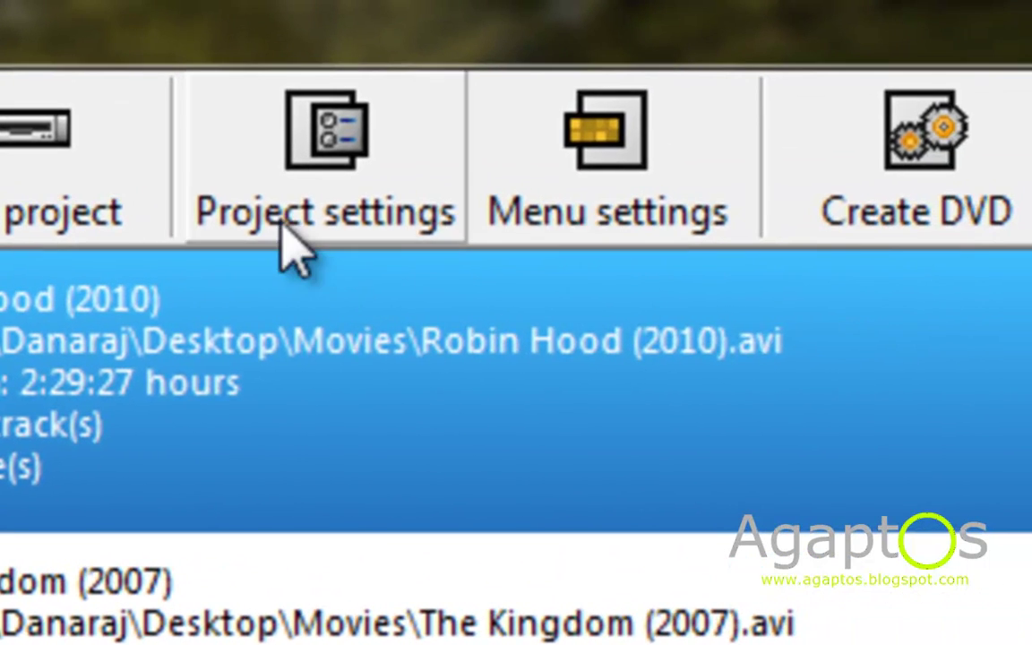
In project settings, keep target size DVD (4.3 GB) and raise encoder priority to Above normal.
click(311, 184)
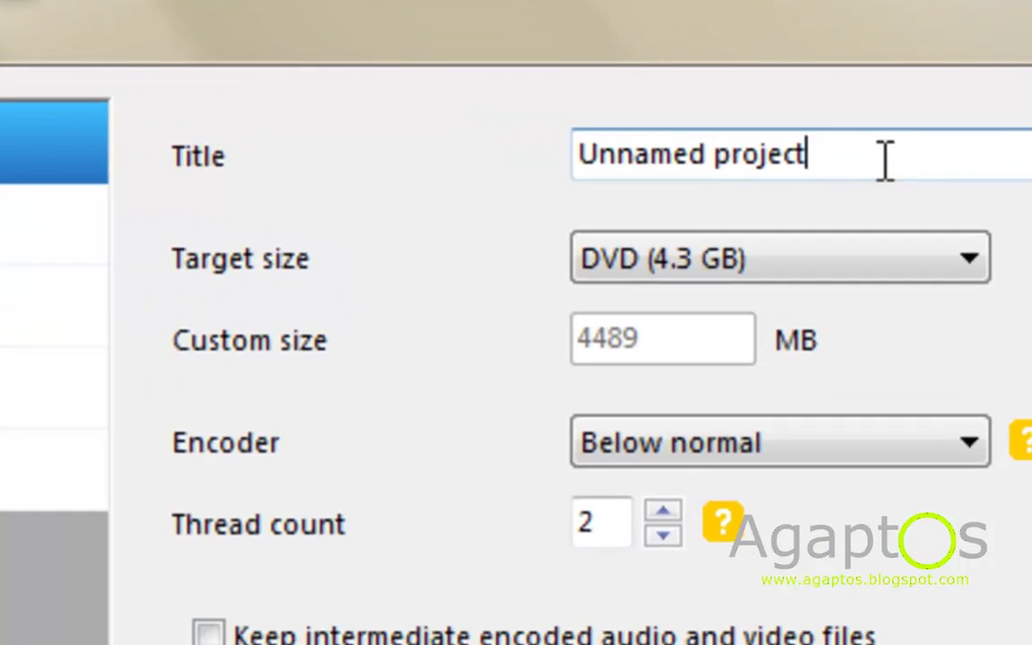
mouse_move(760, 127)
mouse_down()
mouse_move(421, 131)
mouse_move(745, 131)
mouse_up()
mouse_move(931, 184)
mouse_down()
mouse_move(504, 179)
mouse_move(1007, 179)
mouse_move(781, 193)
mouse_move(318, 183)
mouse_move(841, 194)
mouse_move(456, 180)
mouse_move(709, 189)
mouse_move(943, 179)
mouse_up()
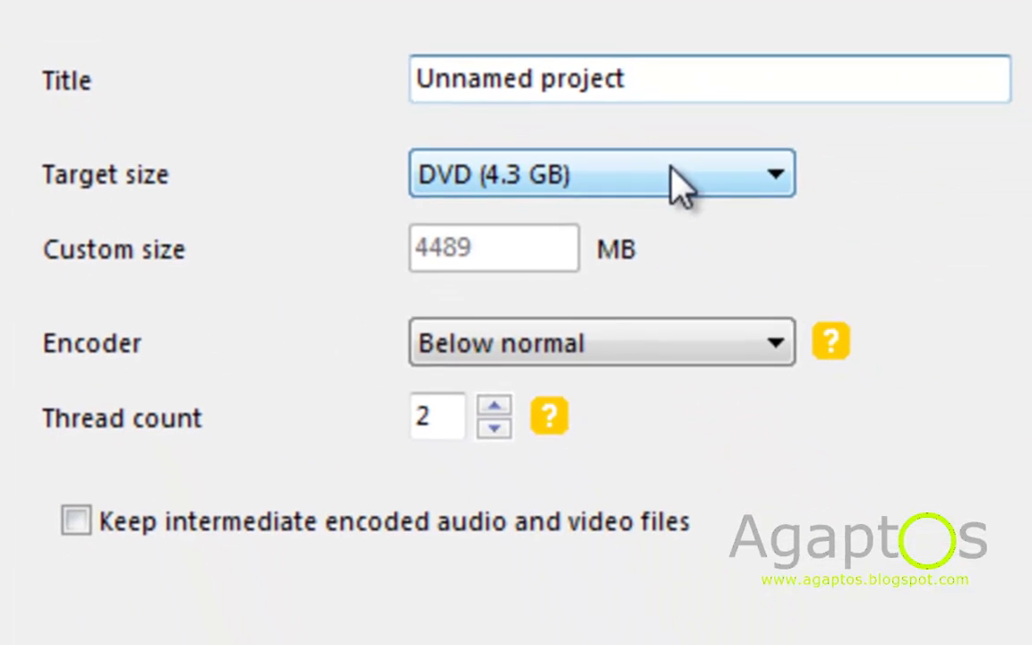
click(946, 319)
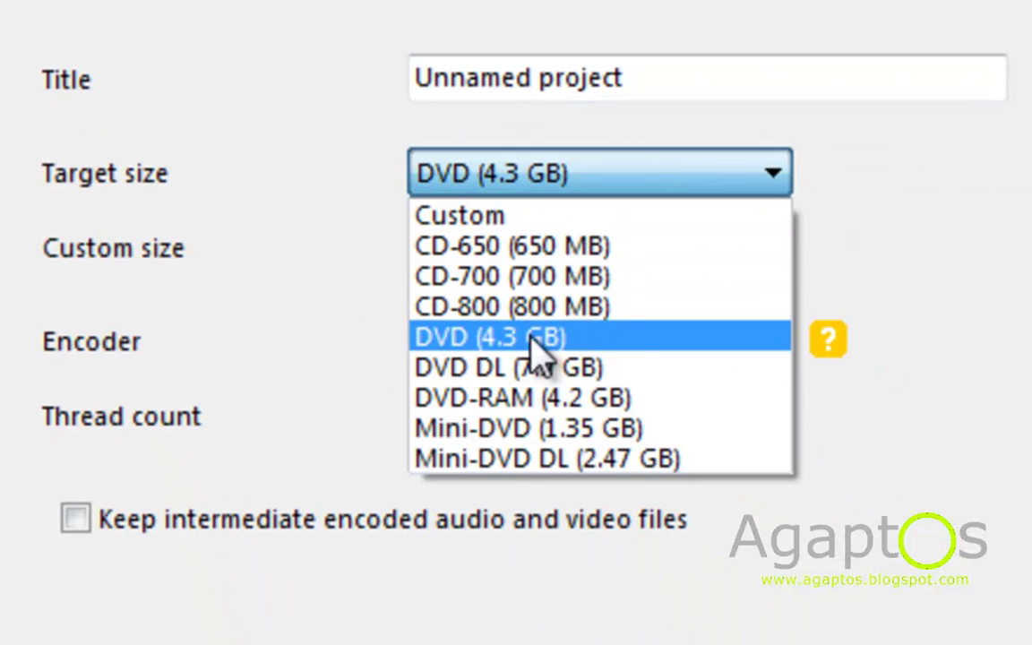
click(566, 340)
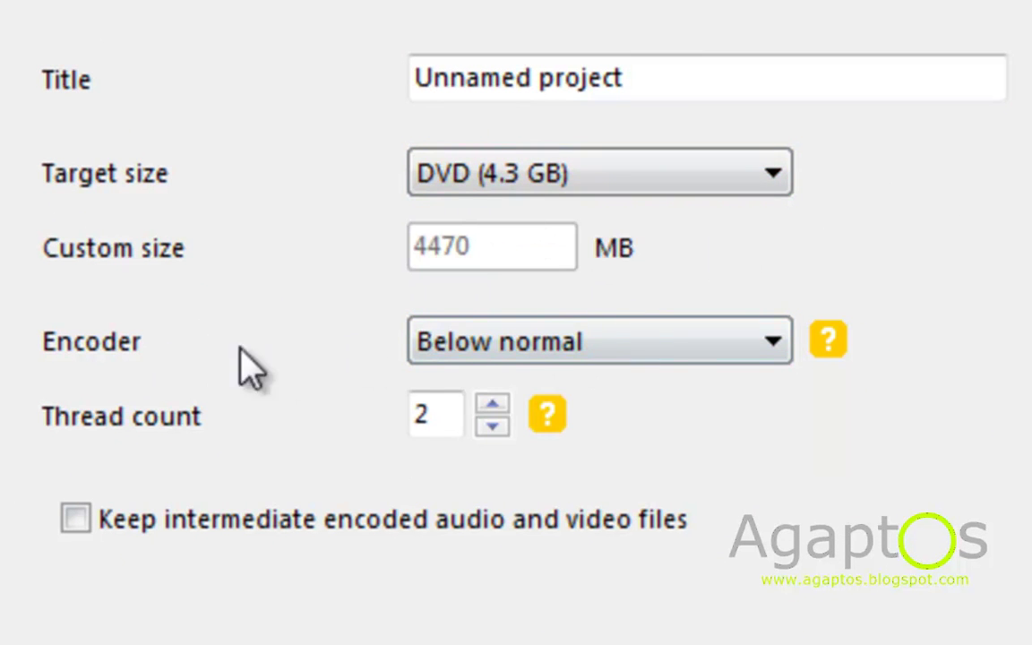
click(688, 361)
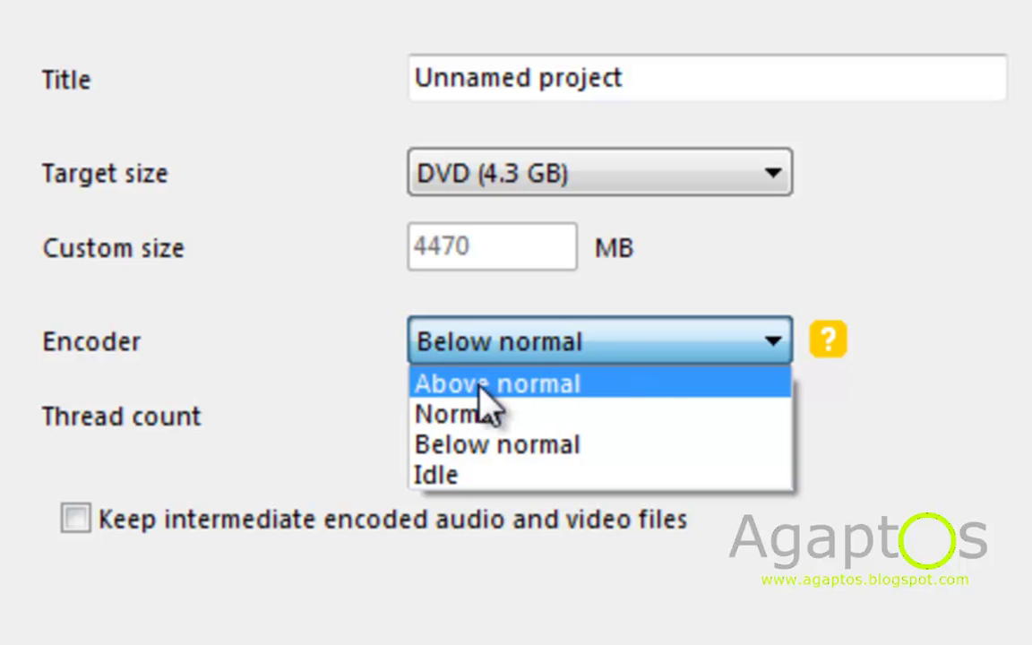
click(532, 387)
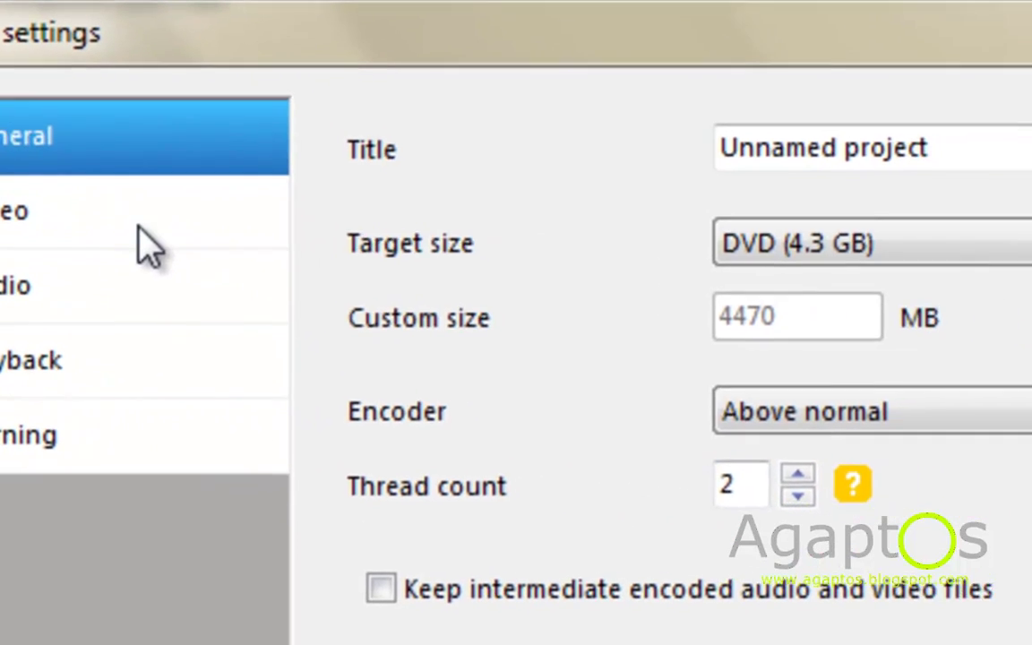
Set the video encoding quality to Best.
click(278, 240)
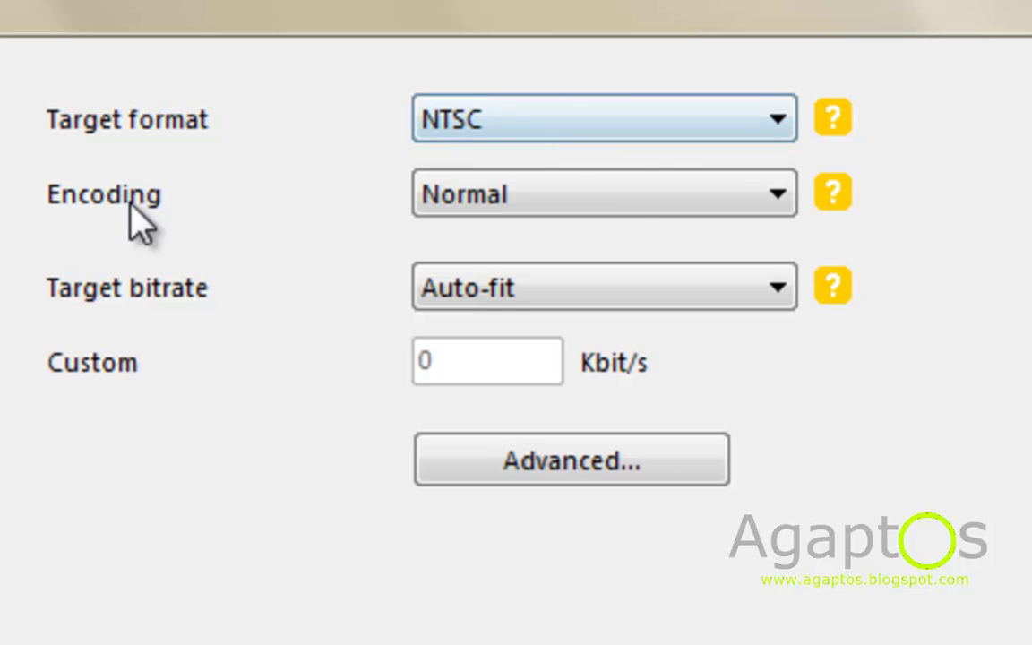
click(583, 195)
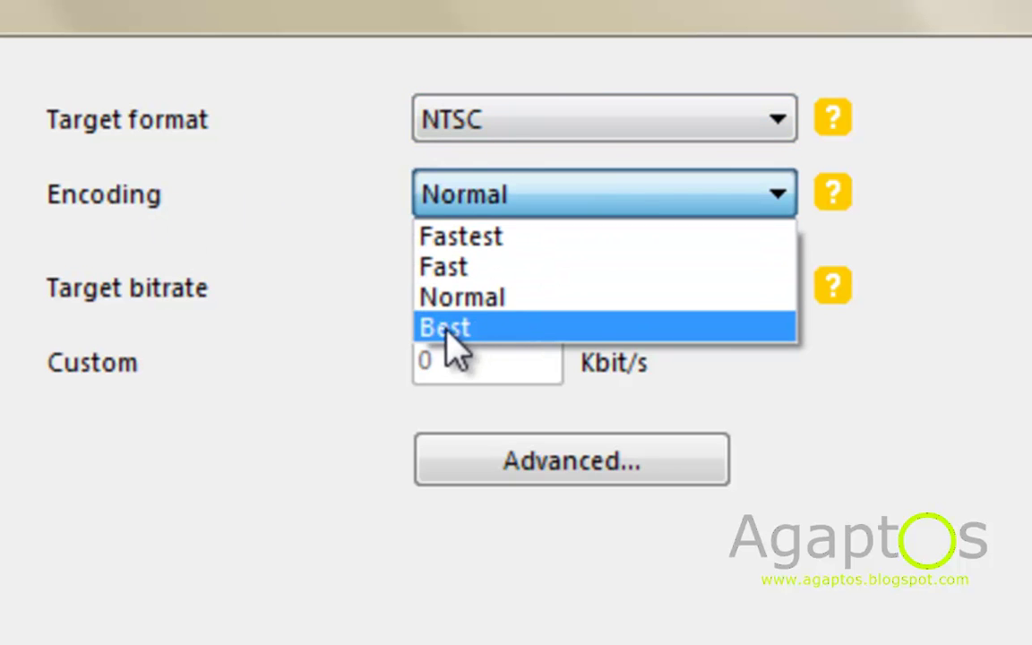
click(457, 345)
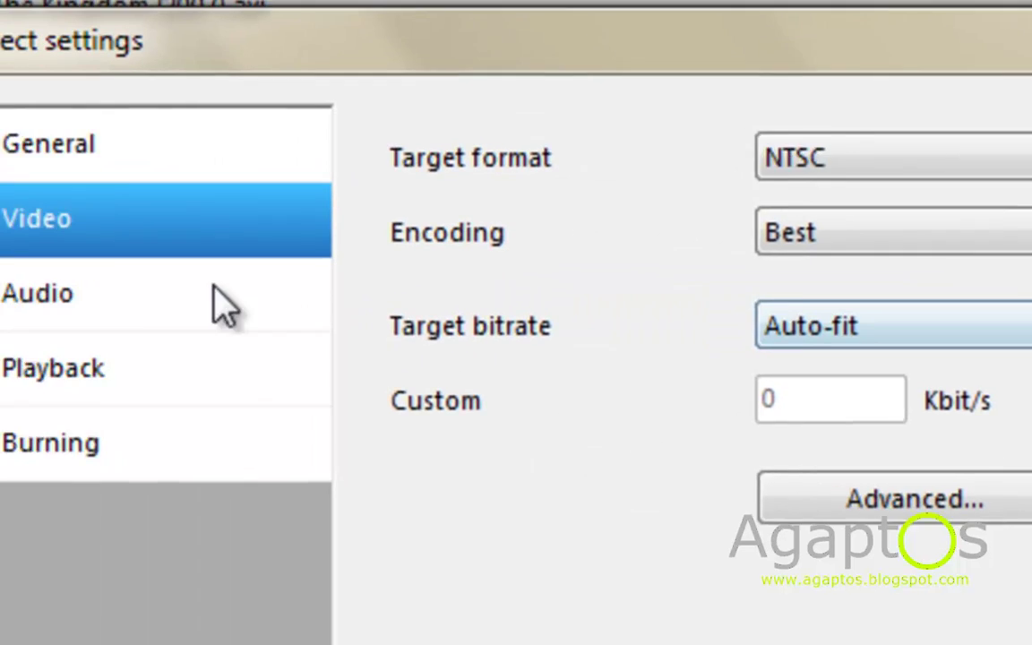
Set the audio channel count to 5.1 Surround.
click(99, 300)
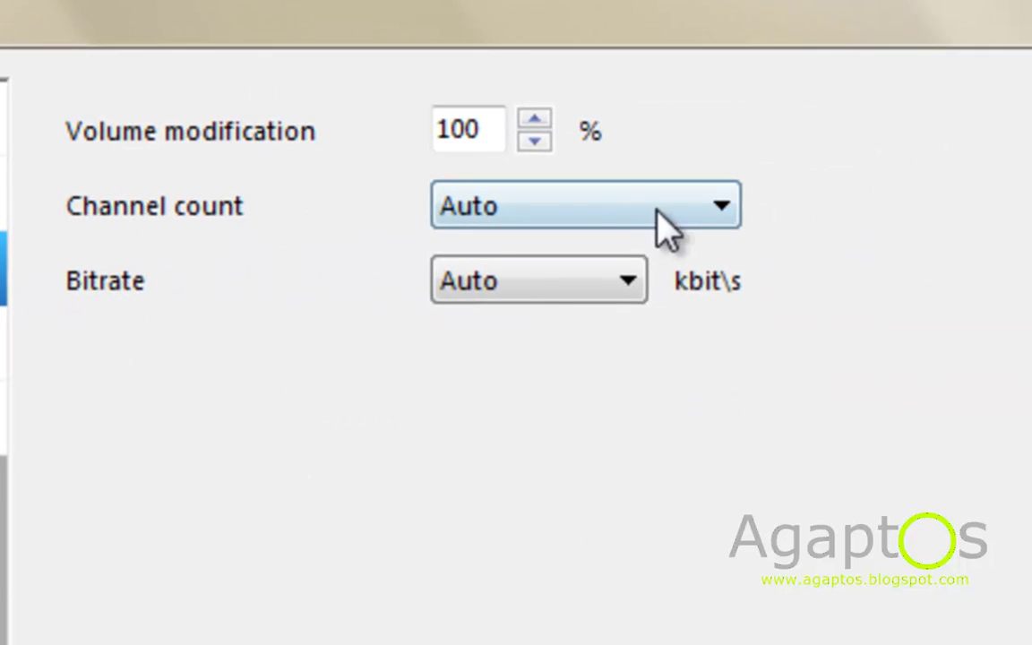
click(659, 212)
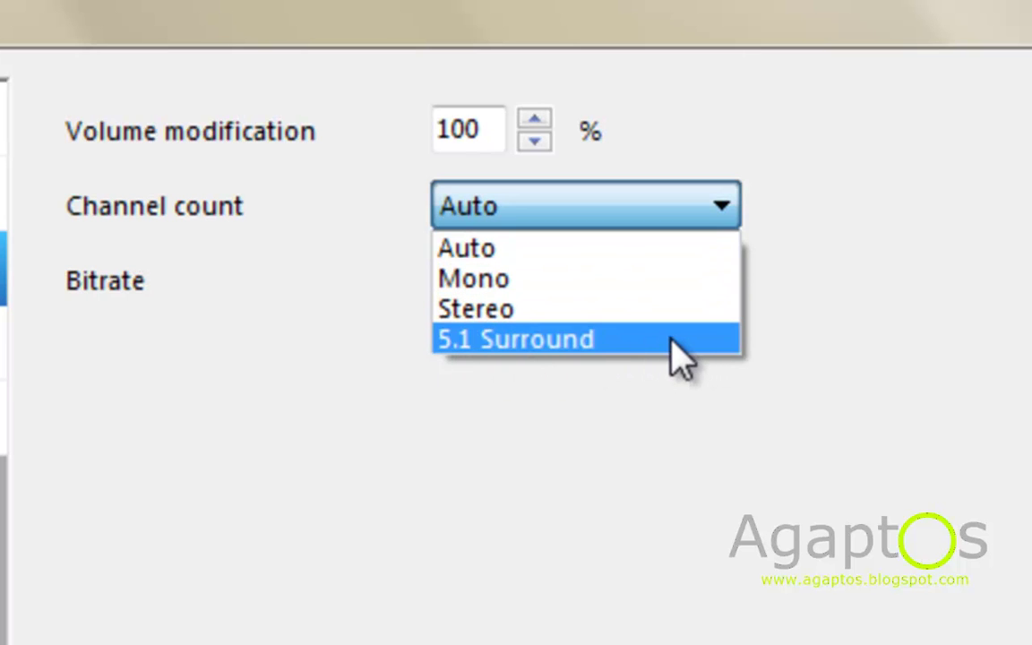
click(710, 340)
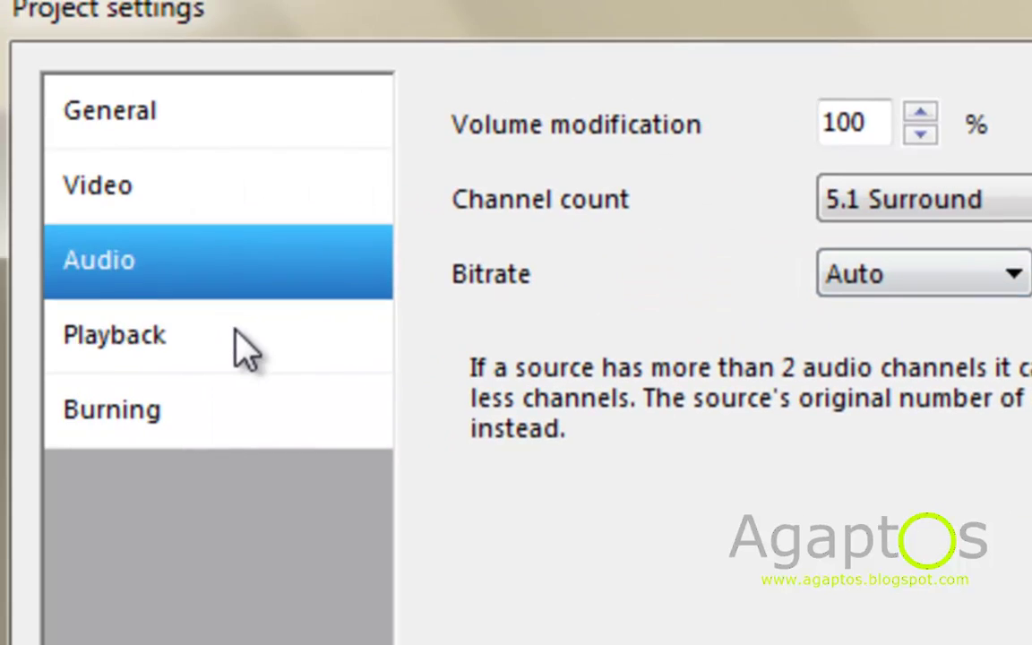
Set 'After a title has finished playing' to 'Return to menu'.
click(242, 350)
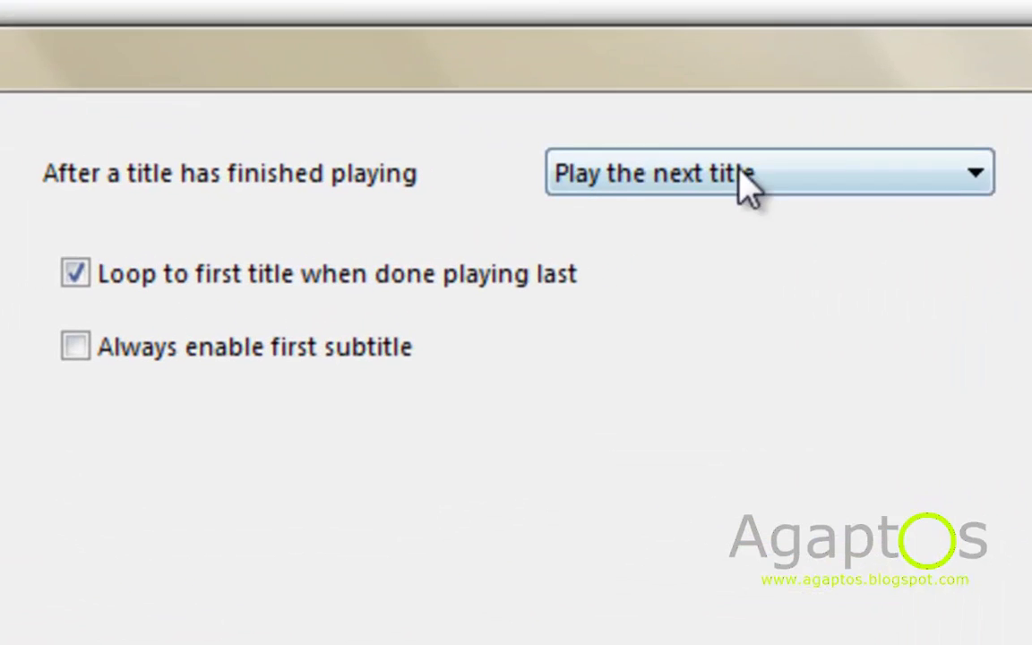
click(703, 219)
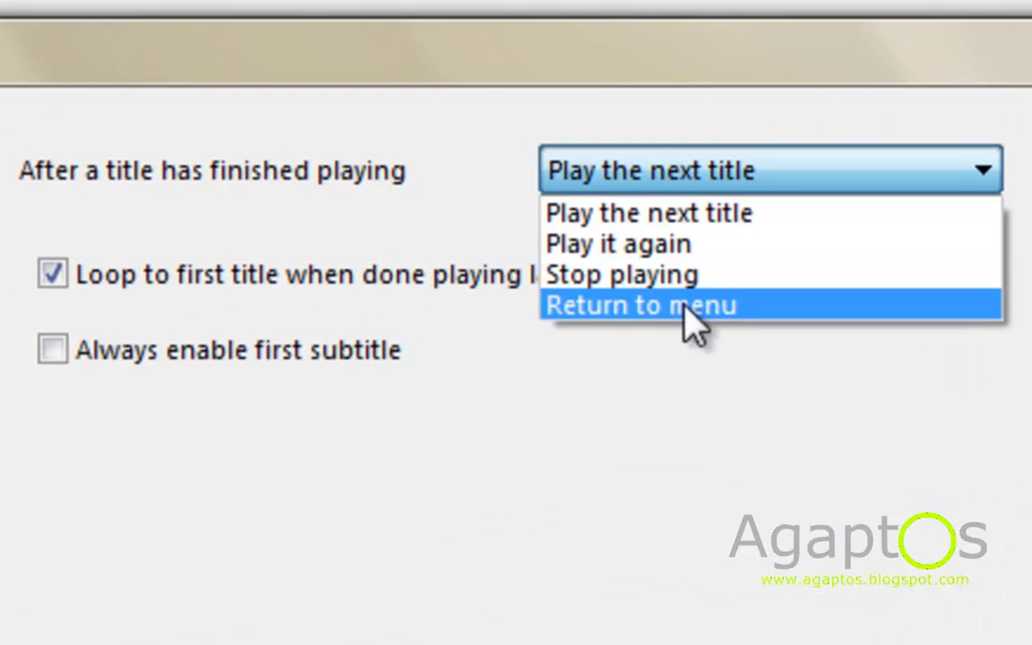
click(733, 307)
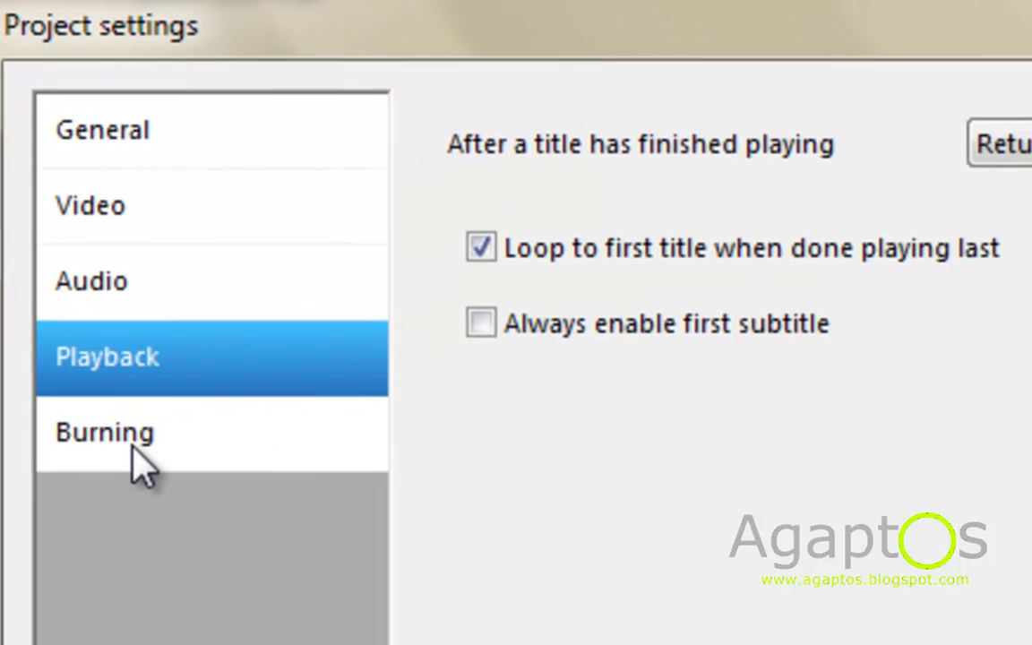
Turn on burning the project to disc, leaving the disc label as DVD Video.
click(0, 473)
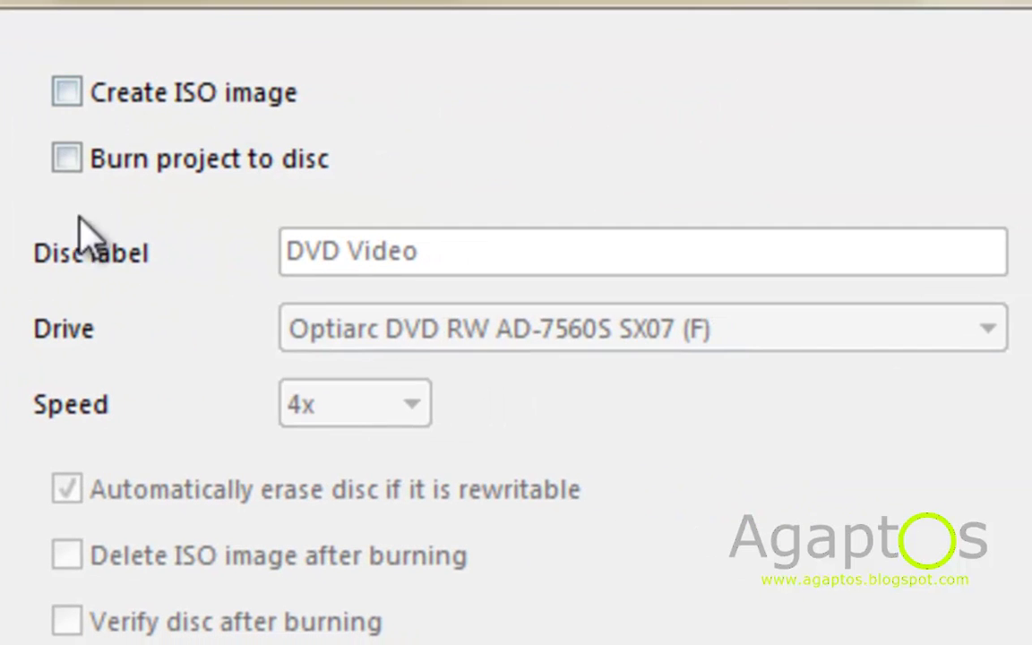
click(68, 162)
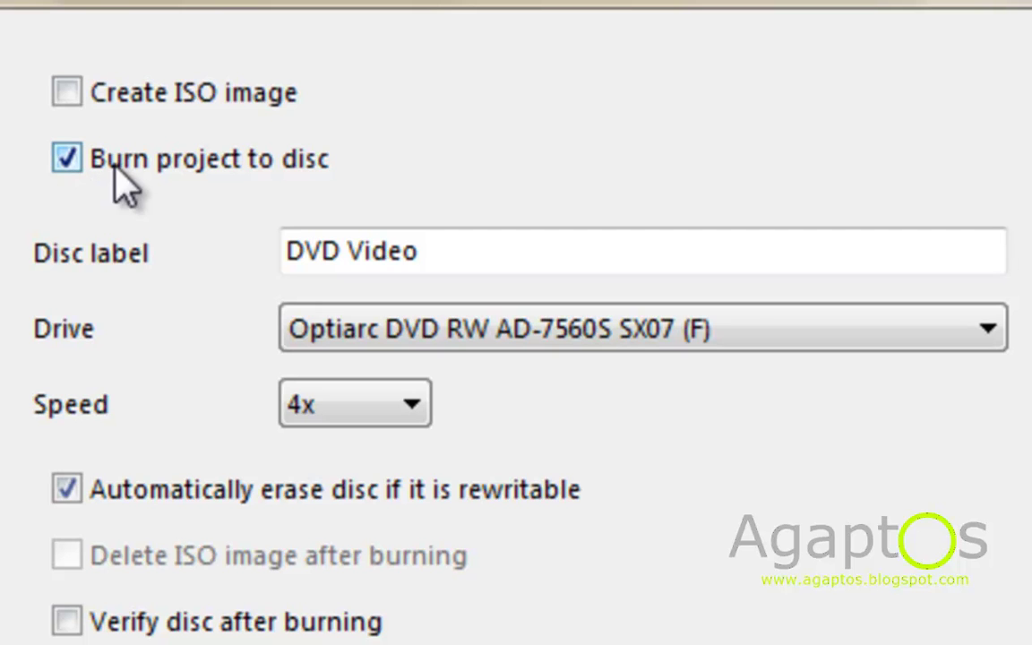
click(481, 261)
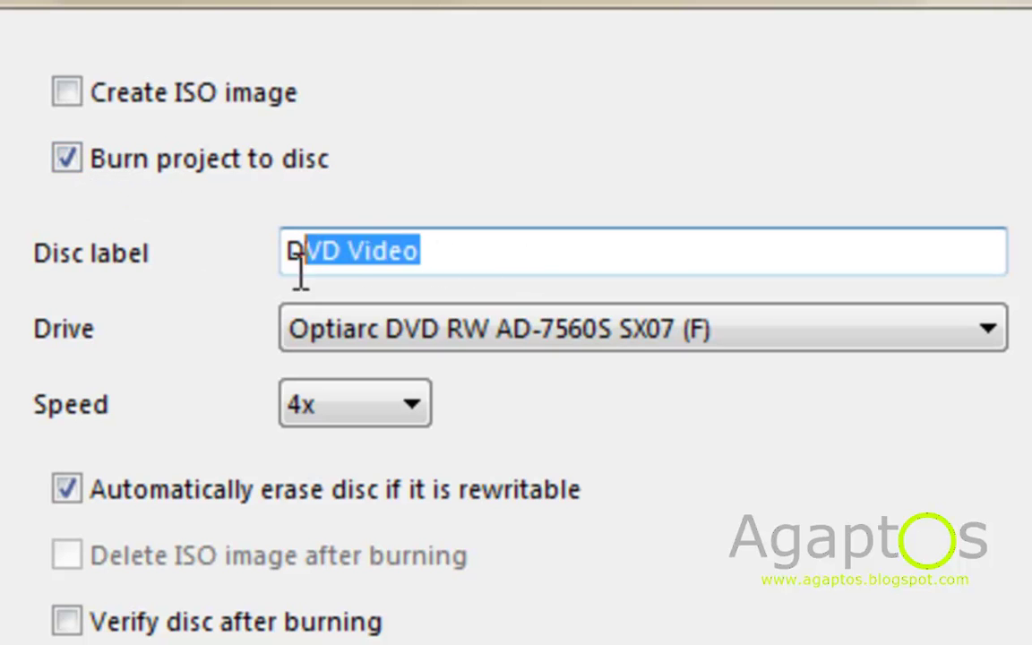
drag(487, 269, 277, 264)
click(539, 272)
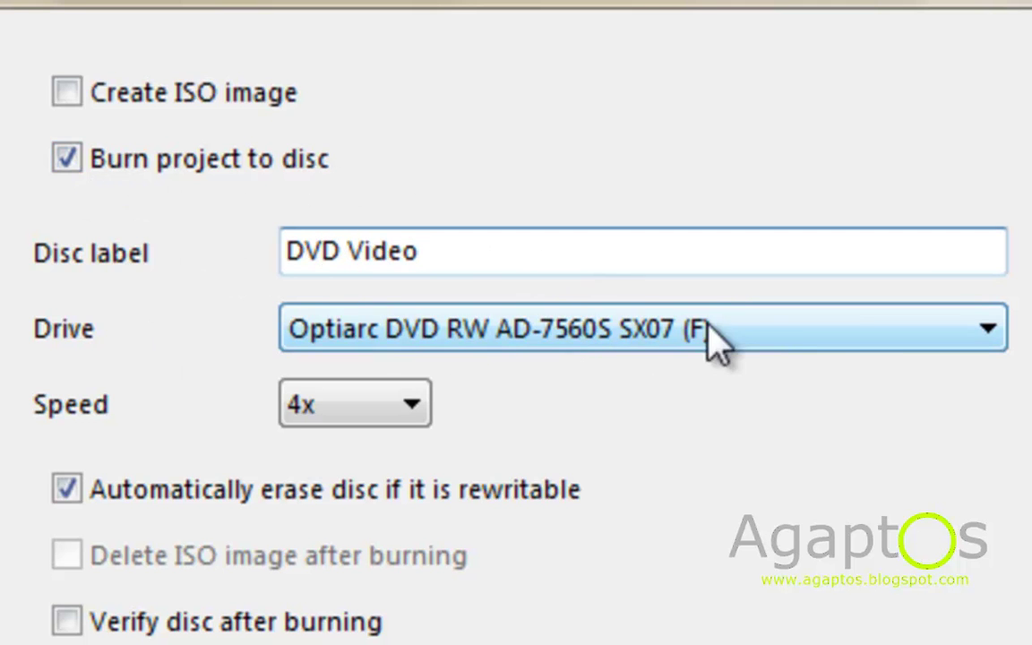
Keep the Optiarc drive as the burner with a 4x burn speed.
click(815, 340)
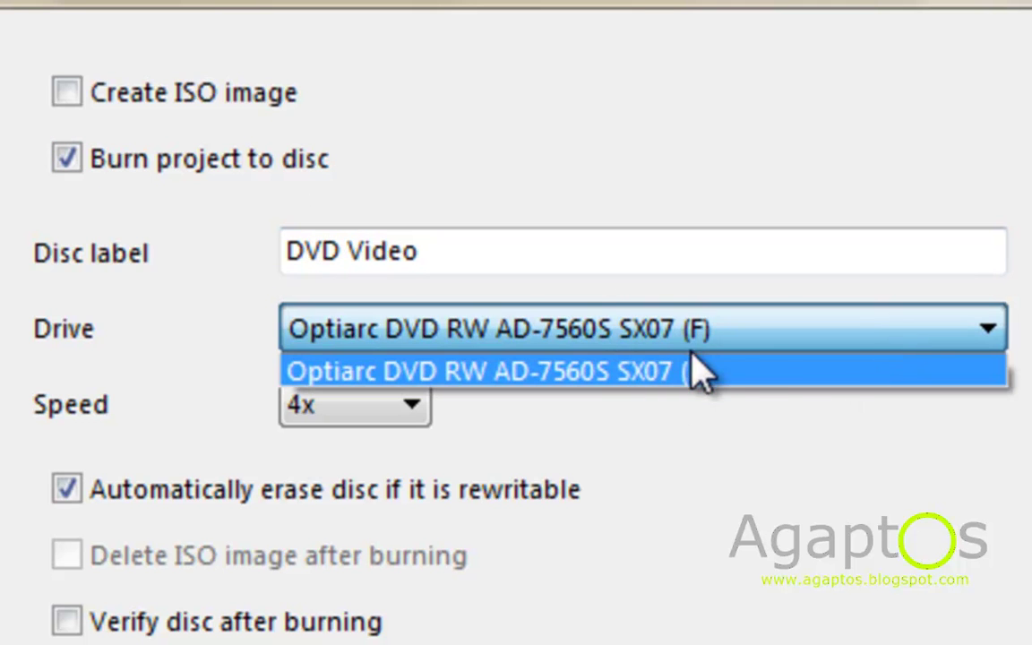
click(707, 381)
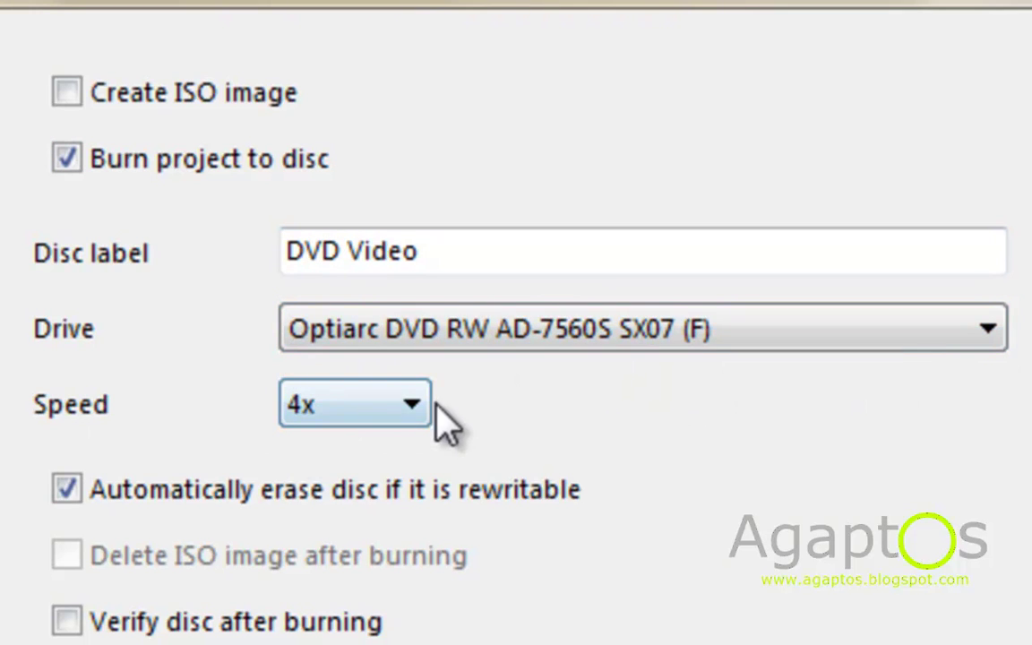
click(412, 405)
click(412, 405)
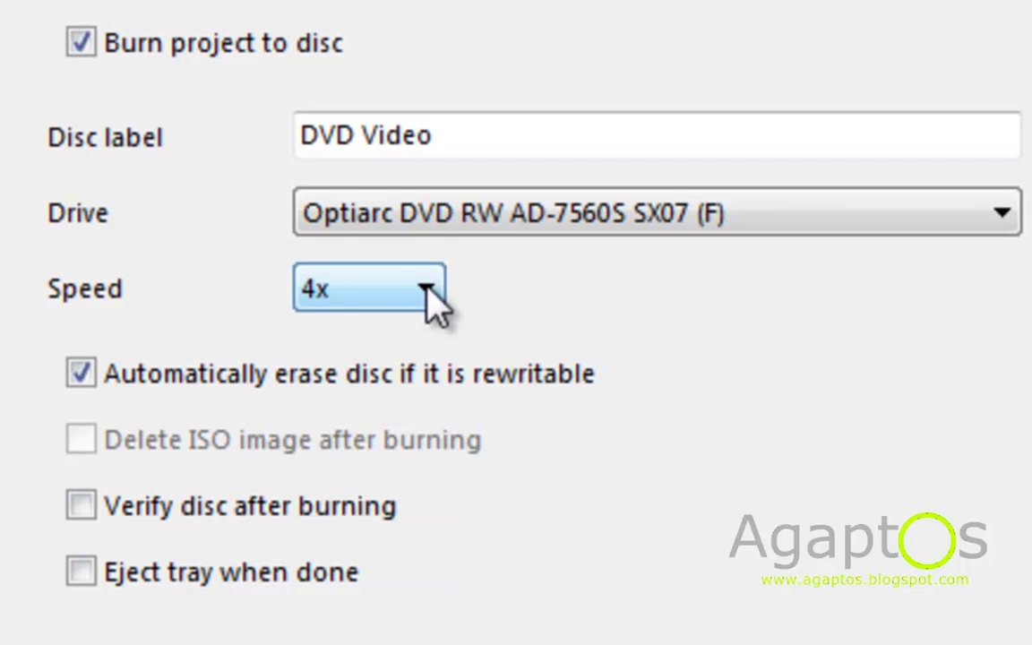
click(428, 292)
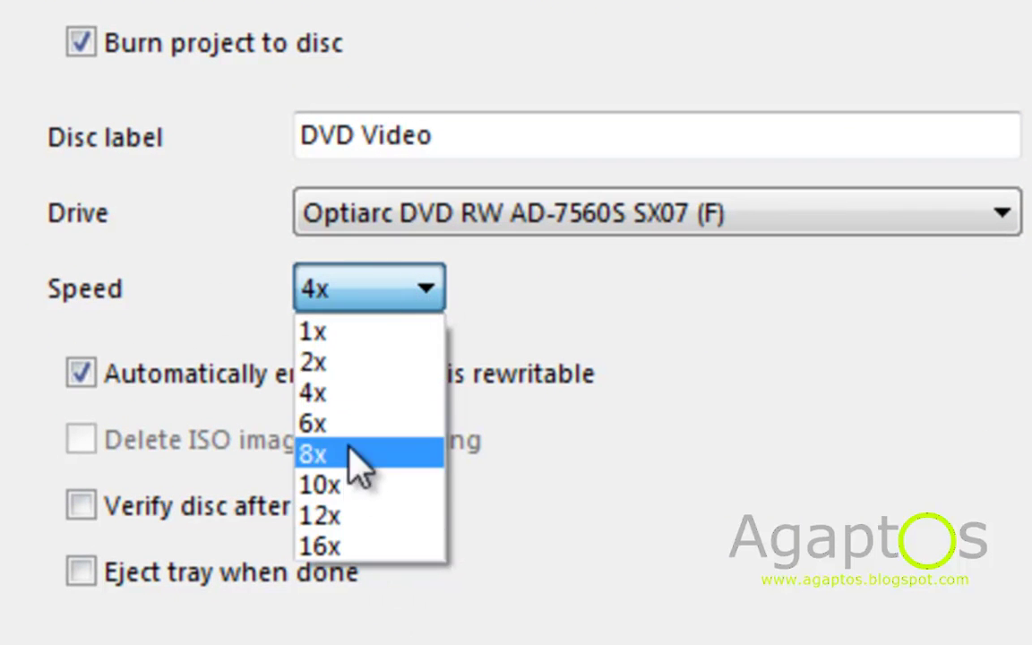
click(318, 397)
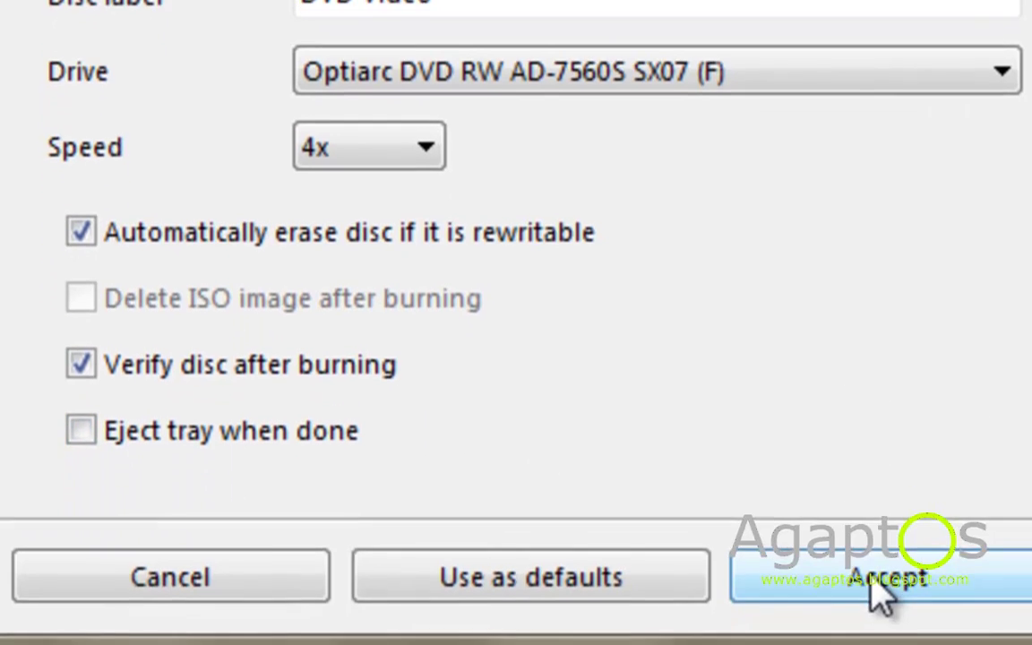
Accept the project settings, preview the available menu templates and select Plasma Sphere.
click(883, 644)
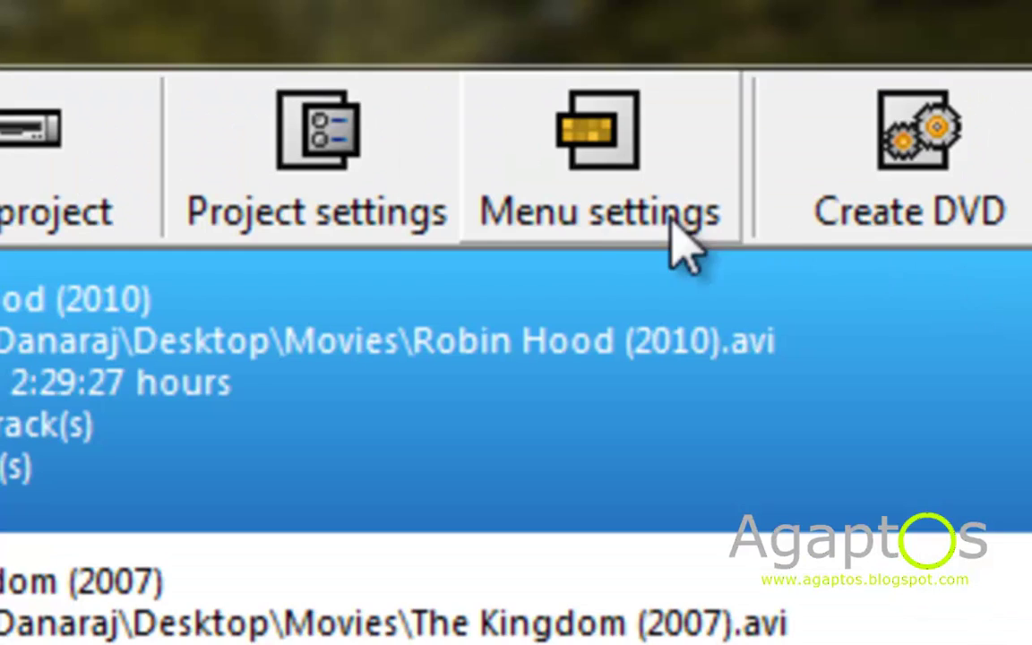
click(326, 44)
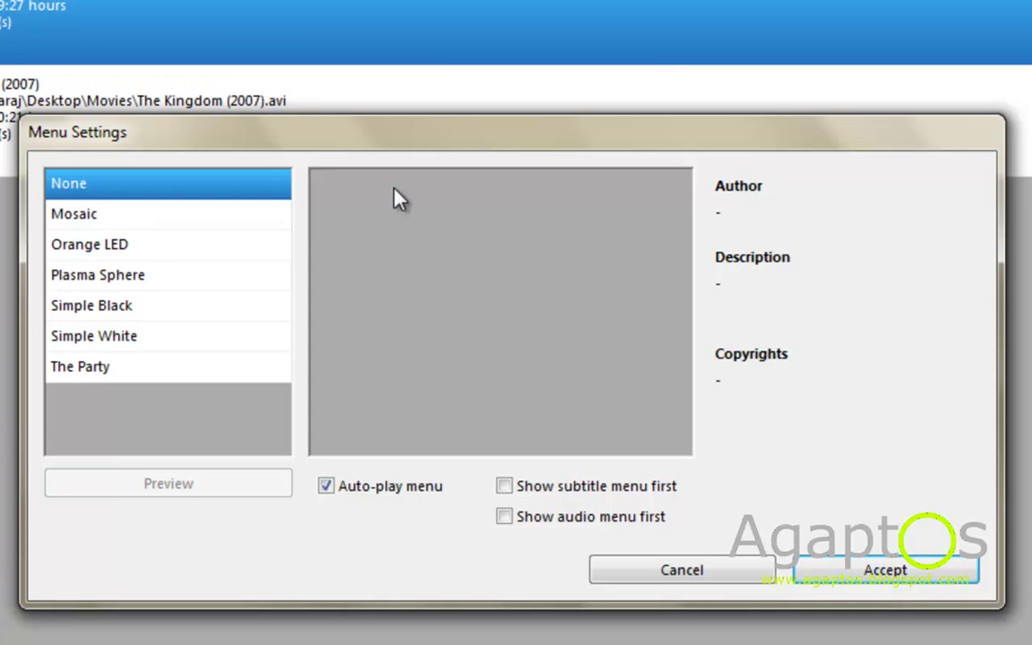
click(118, 224)
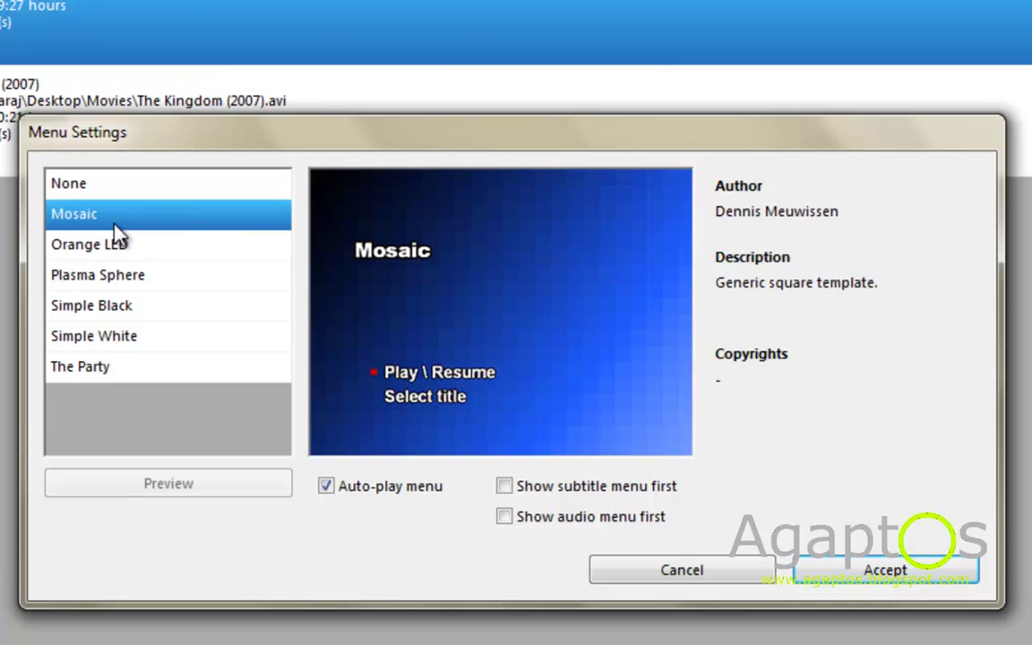
click(122, 243)
click(130, 277)
click(136, 307)
click(143, 345)
click(139, 395)
click(133, 369)
click(130, 338)
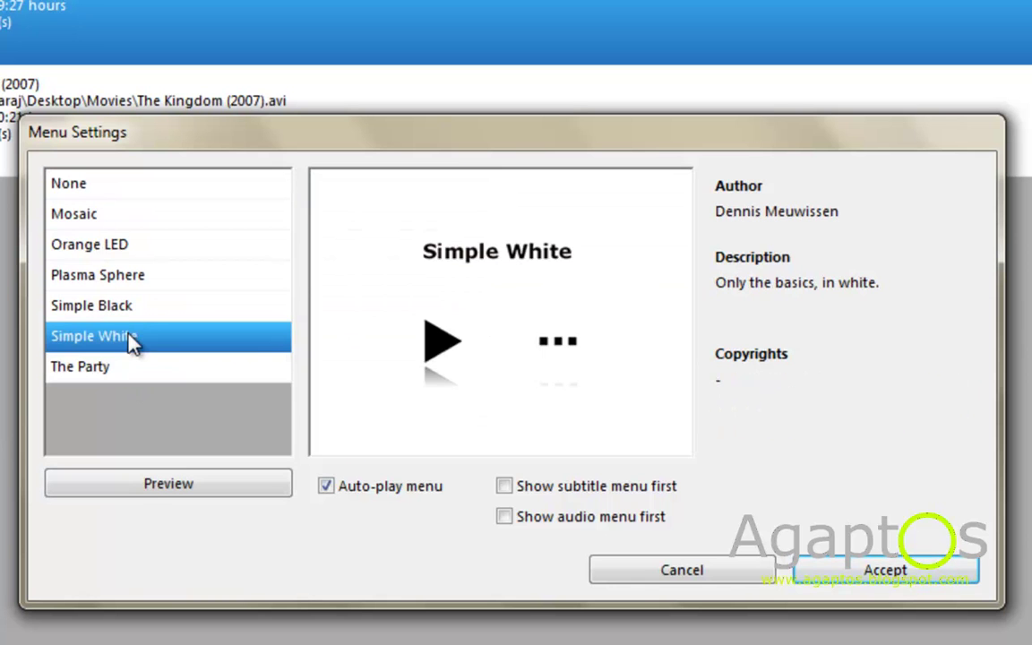
click(132, 309)
click(138, 367)
click(139, 337)
click(144, 275)
click(145, 226)
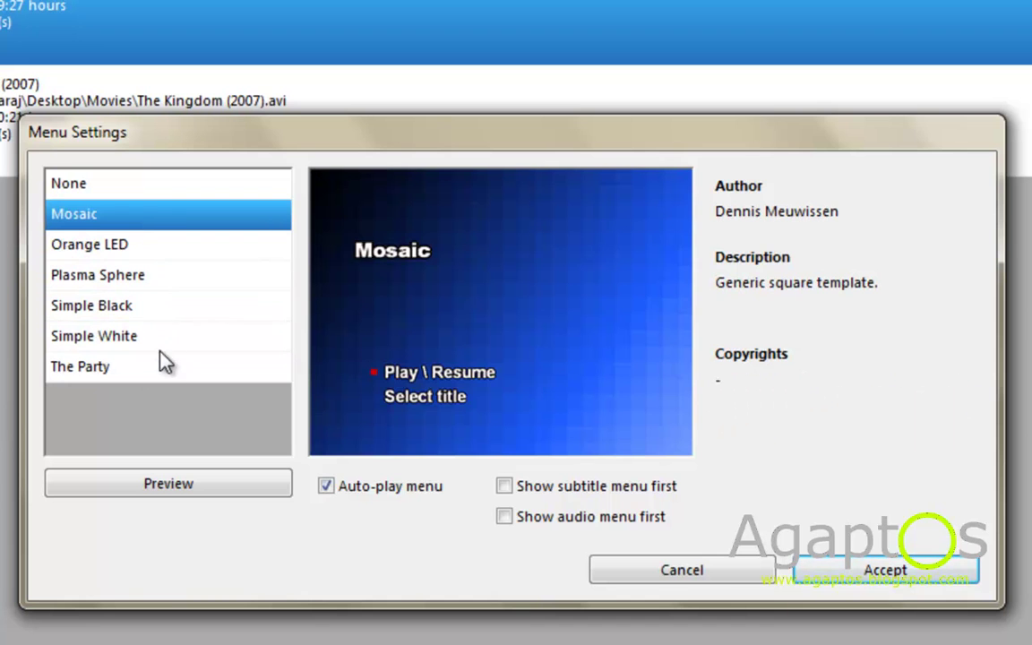
click(168, 277)
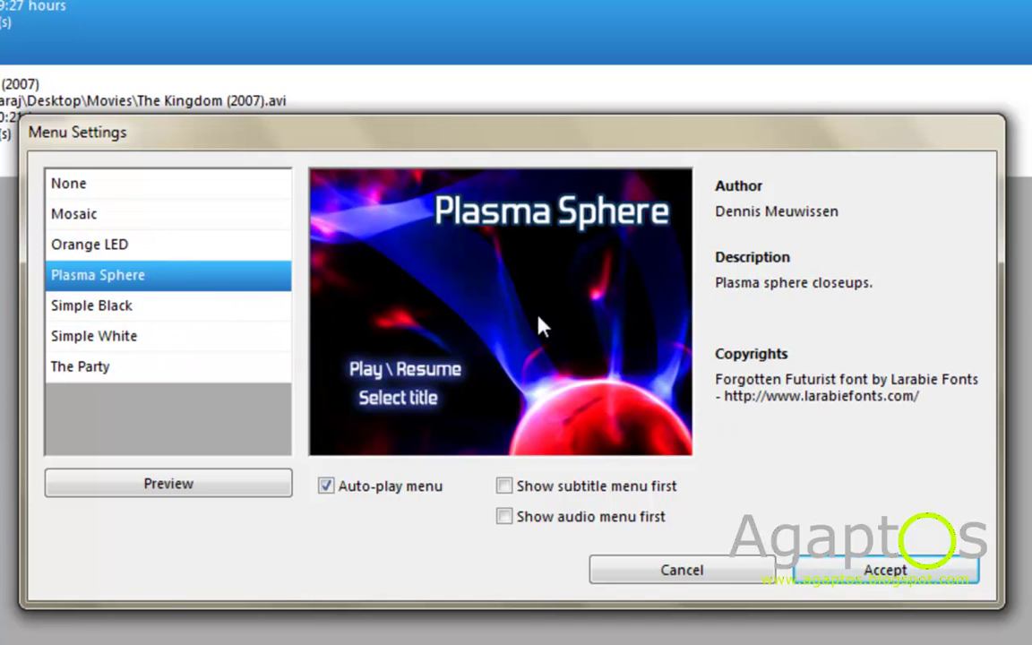
Change the project title from 'Unnamed project' to 'Movie Disc 1' and accept.
click(185, 485)
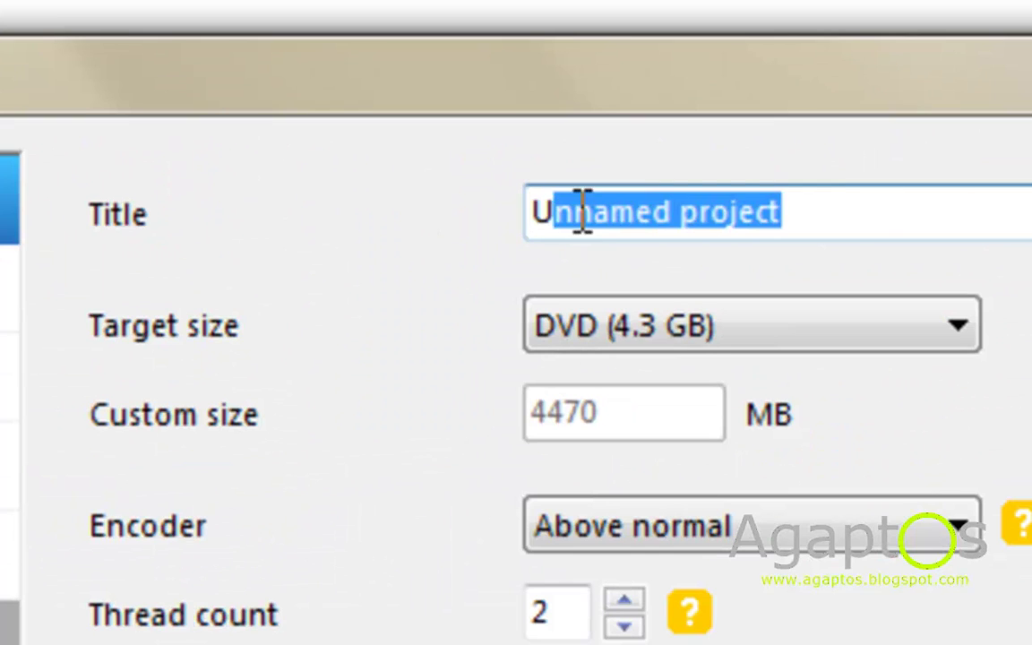
click(947, 206)
drag(947, 206, 507, 215)
key(BackSpace)
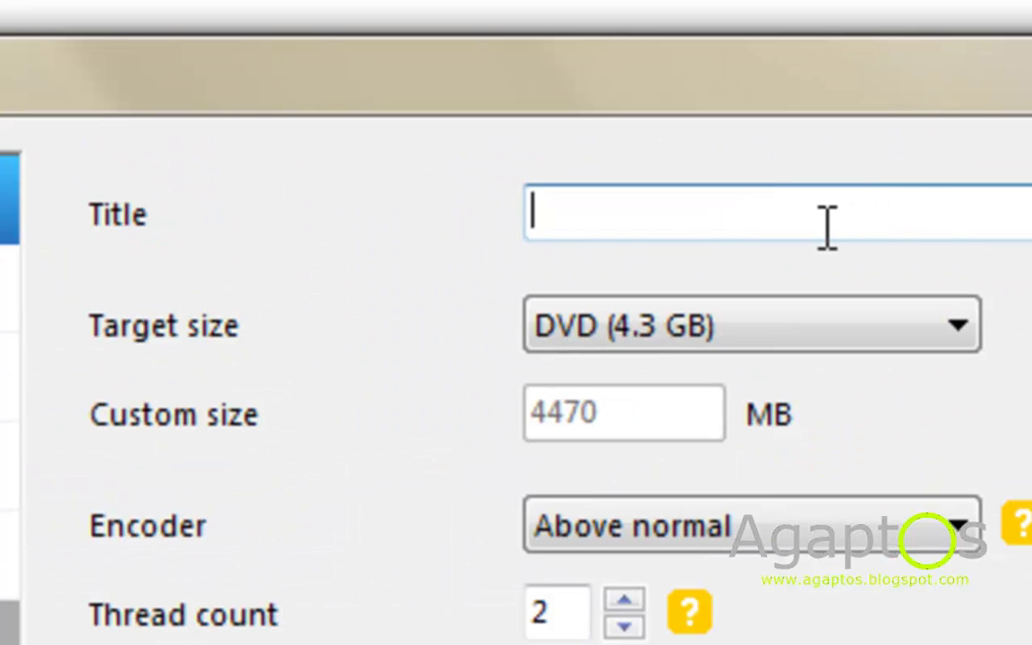
text(Movie )
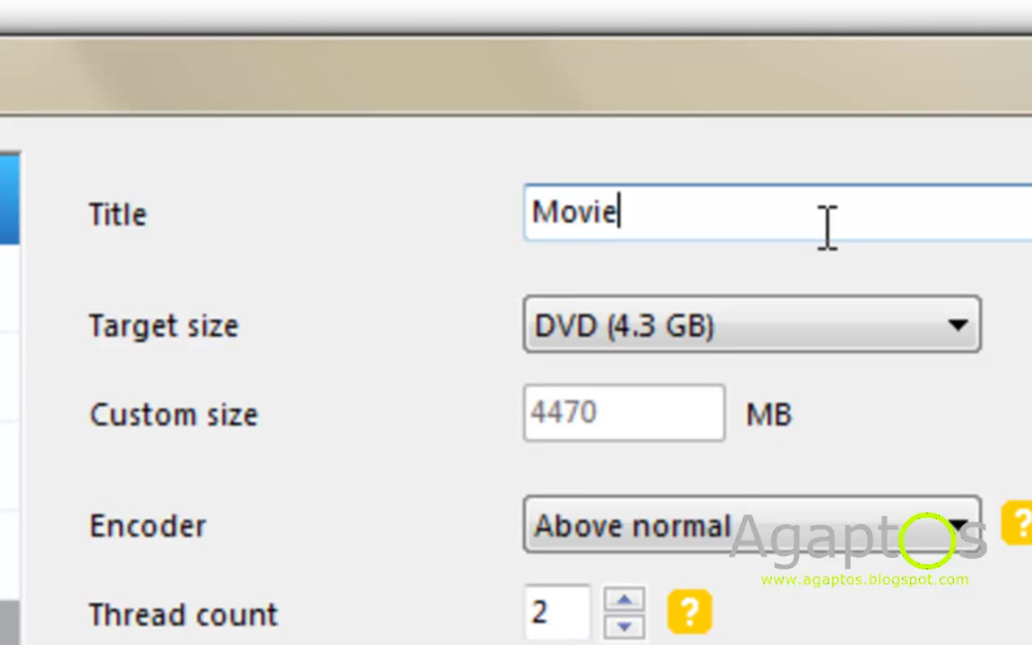
text(Dics)
key(BackSpace)
key(BackSpace)
text(sc 1)
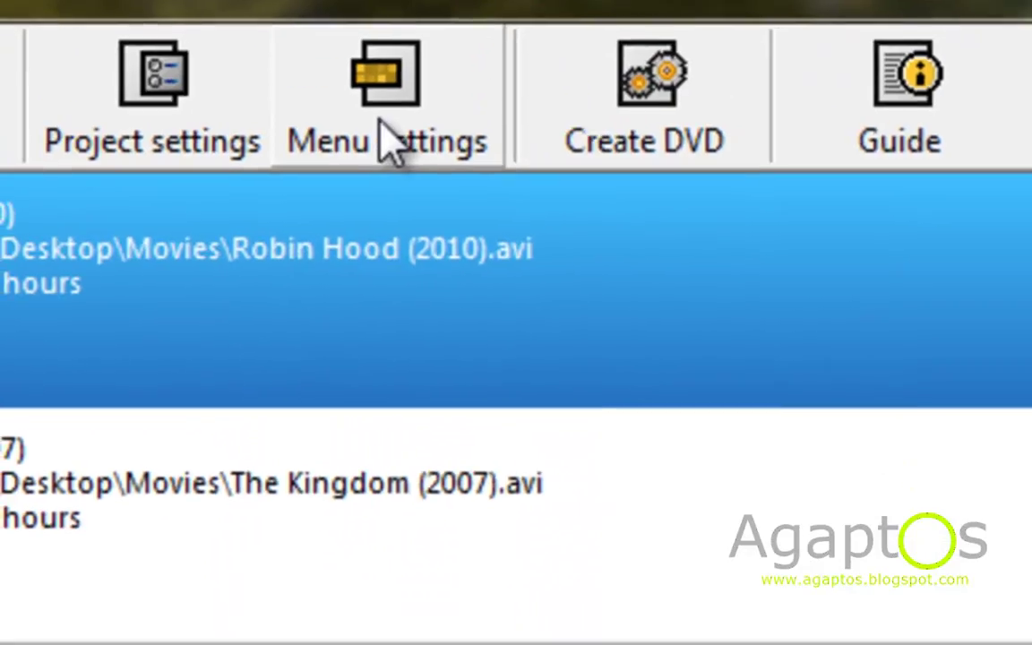
click(380, 126)
Preview the Plasma Sphere menu headed Movie Disc 1, then close the preview.
click(367, 564)
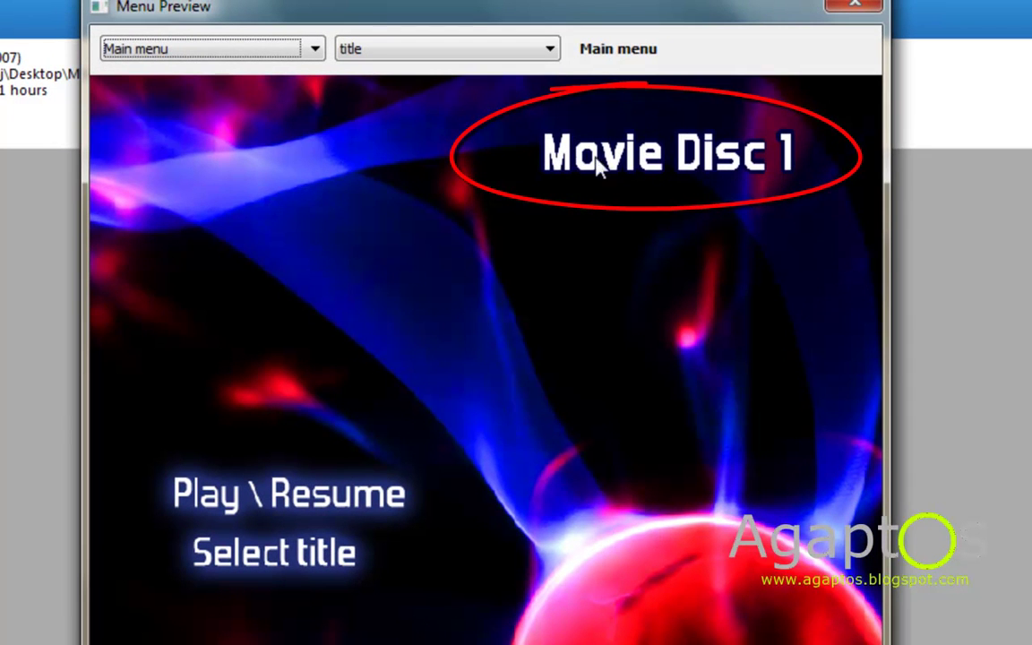
click(855, 5)
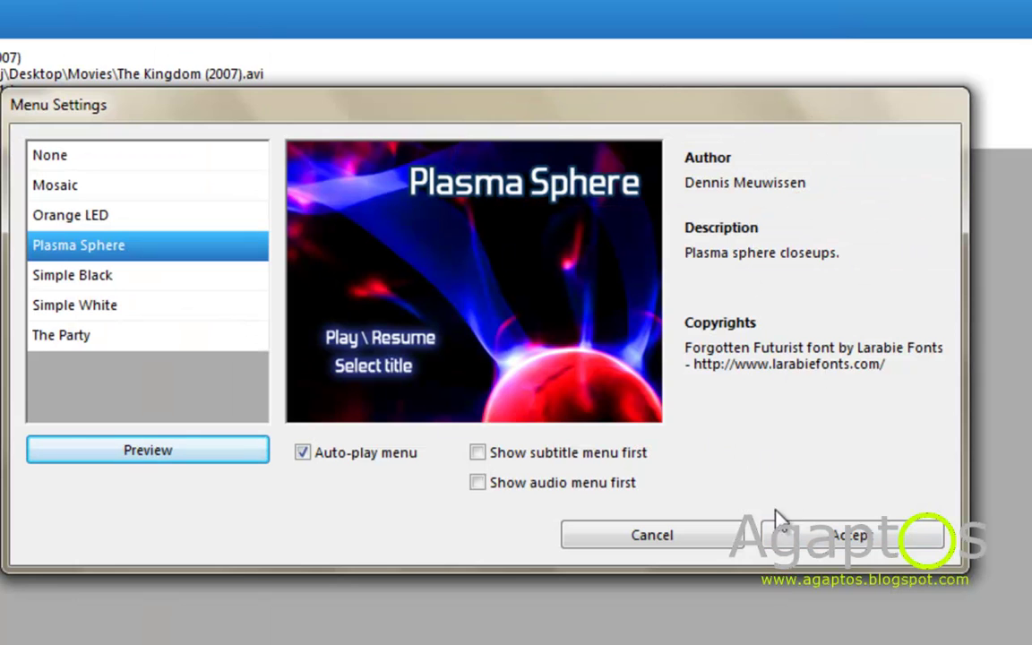
Accept the menu settings and start creating the DVD, acknowledging the burn notice.
click(826, 537)
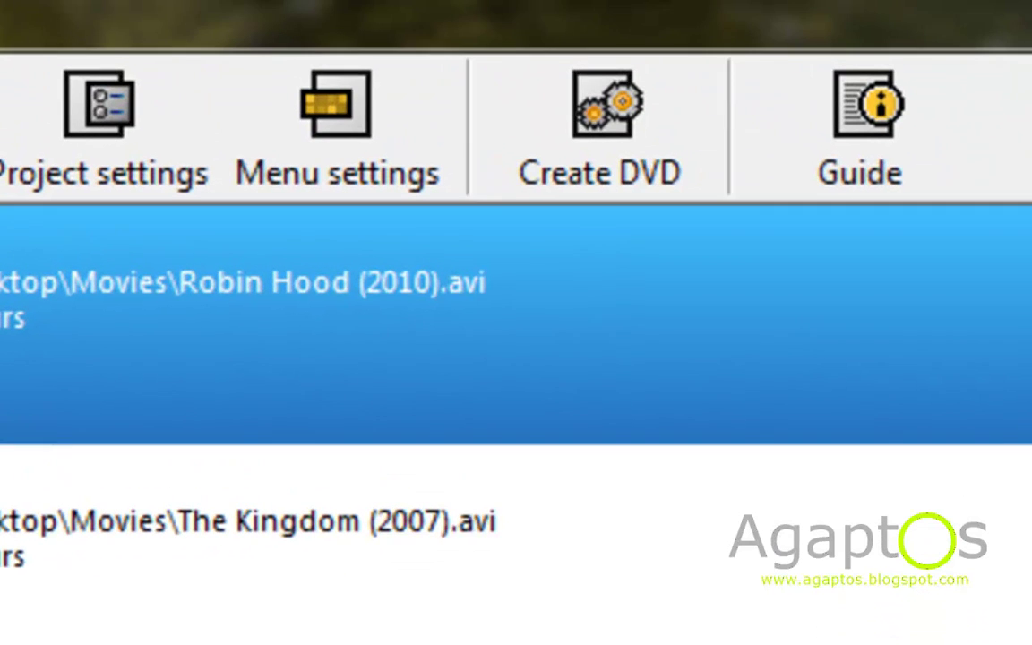
click(610, 154)
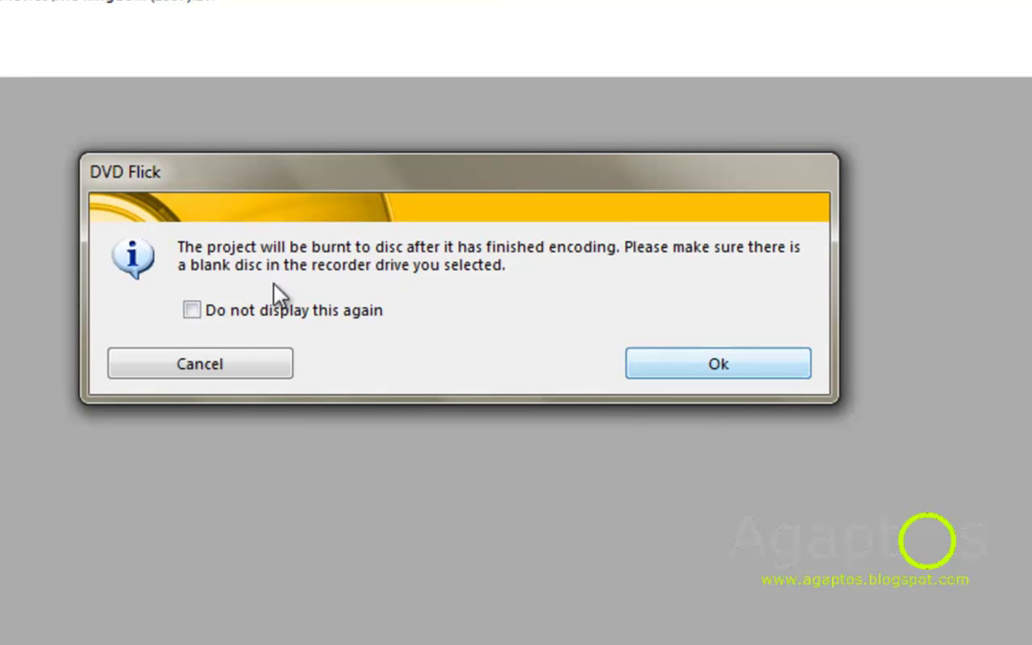
click(680, 380)
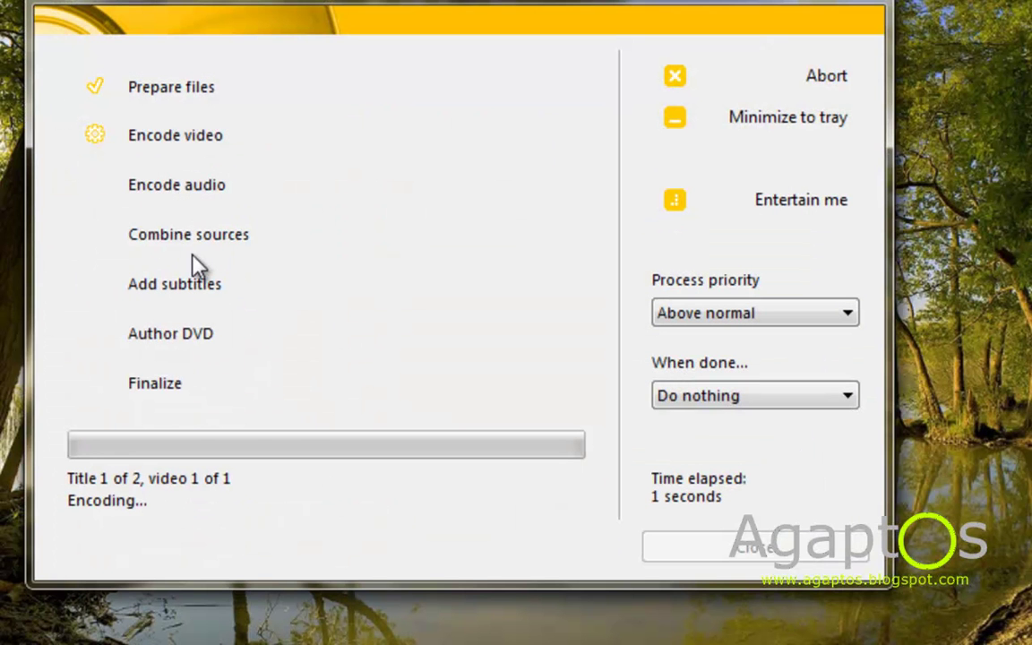